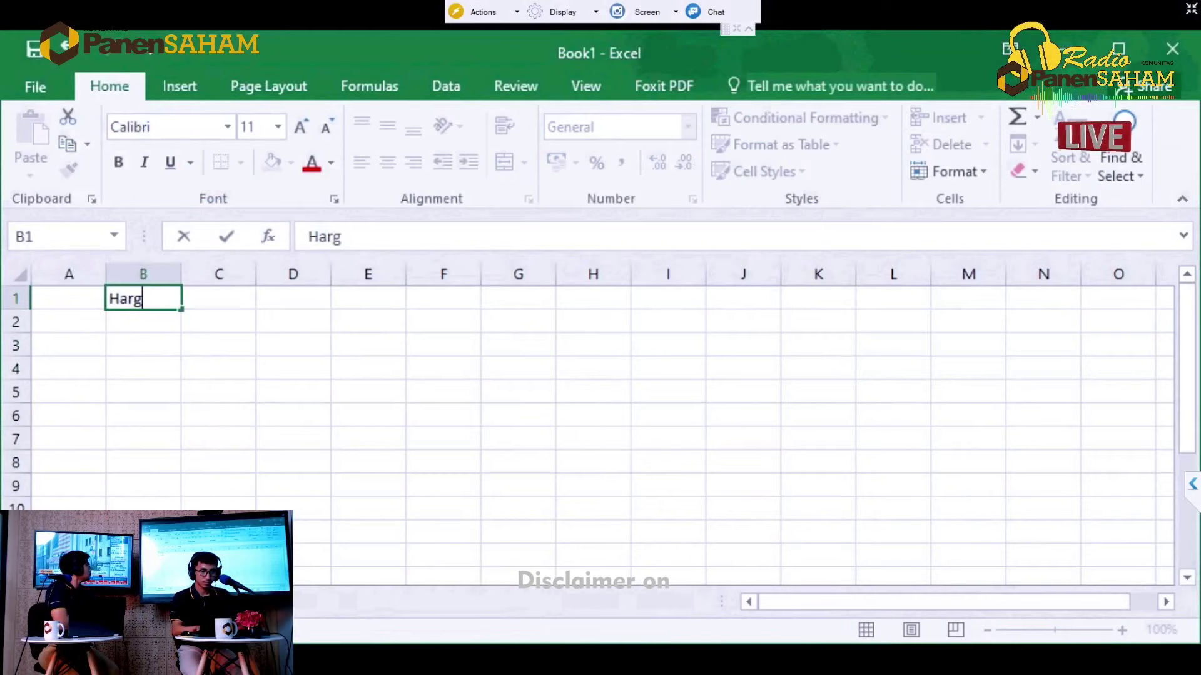
Step: Enter the title "Harga Wajar IPCC" in cell B1 and widen column B to fit the text
type("a Wajar IPC")
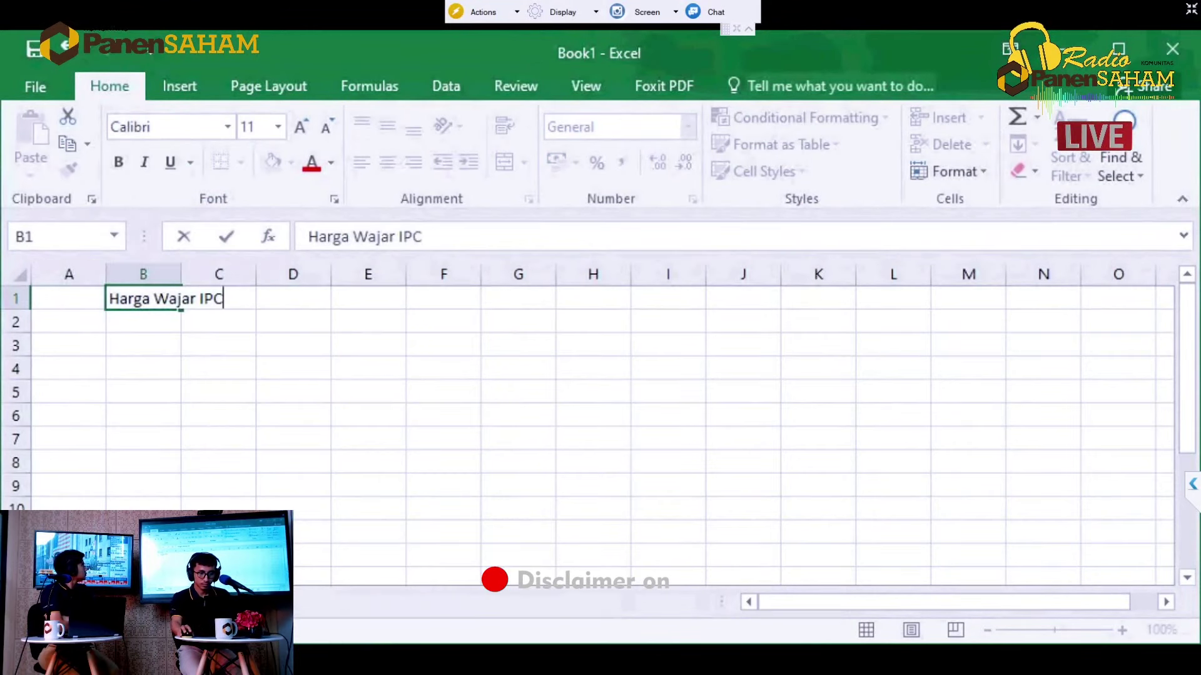
type("C")
left_click_drag(219, 462, 293, 439)
double_click(180, 274)
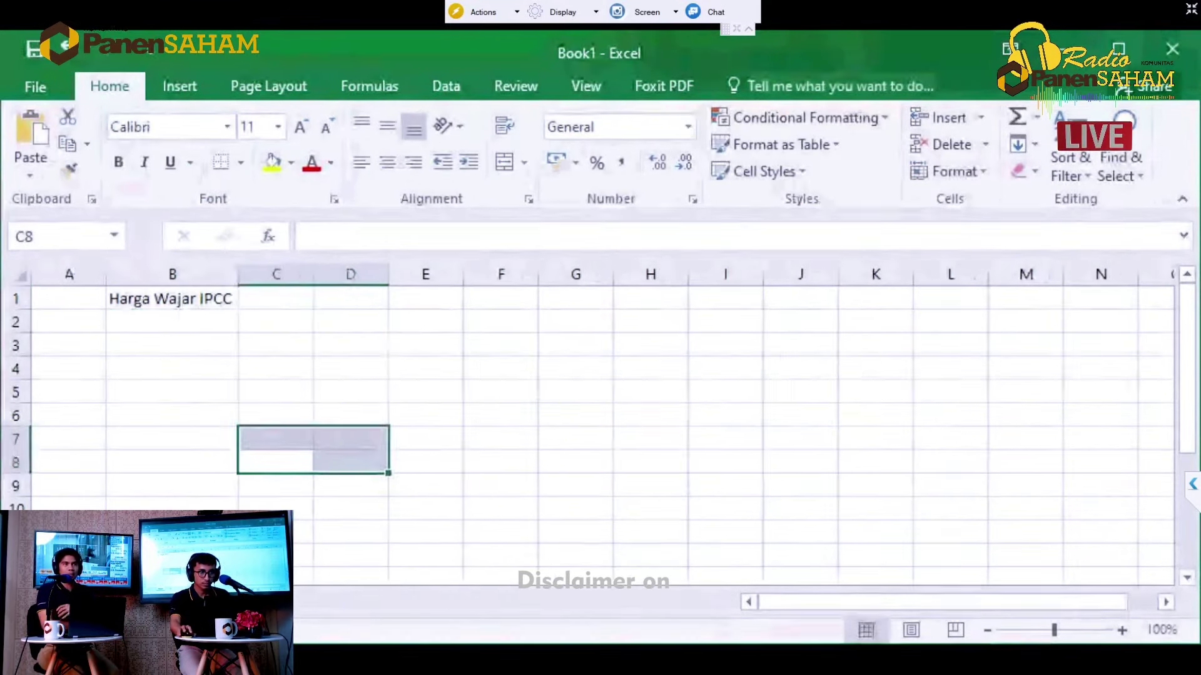
left_click(350, 344)
left_click(172, 345)
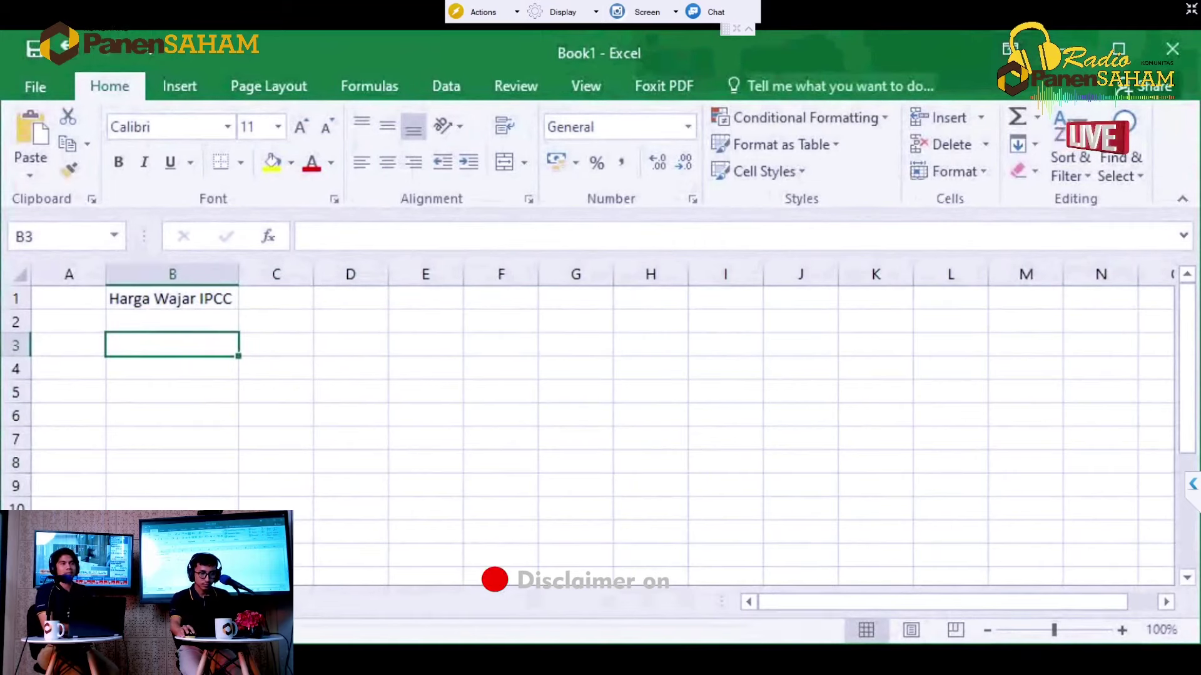
Step: Highlight the title cell B1 with a yellow fill
left_click(172, 322)
left_click(172, 298)
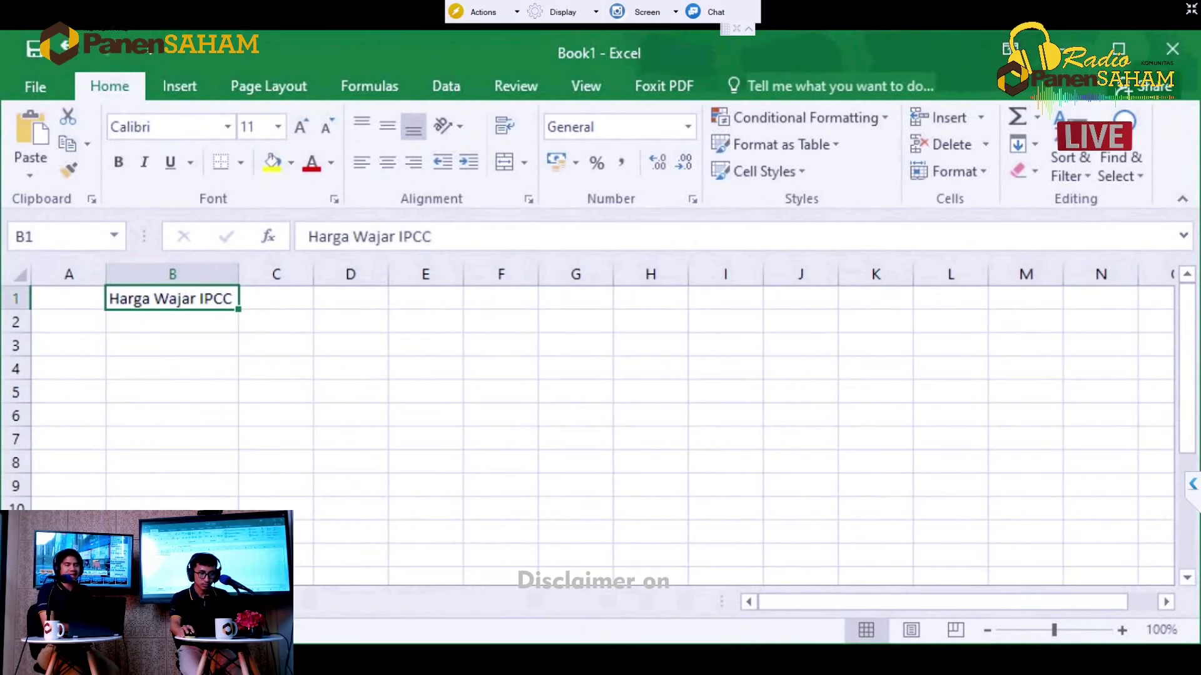
left_click(272, 162)
left_click(275, 369)
Step: Label cell B3 "PER" and enter the year headings 2018 in C2 and 2019 in D2
left_click(172, 345)
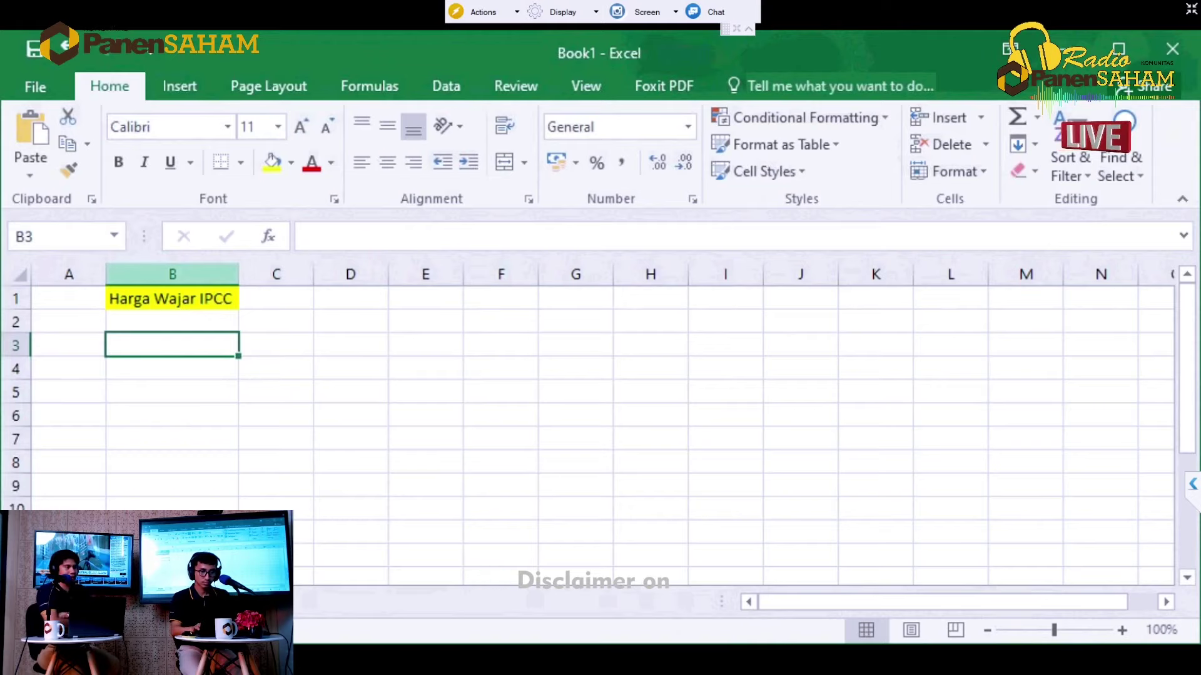
type("PER")
left_click(276, 321)
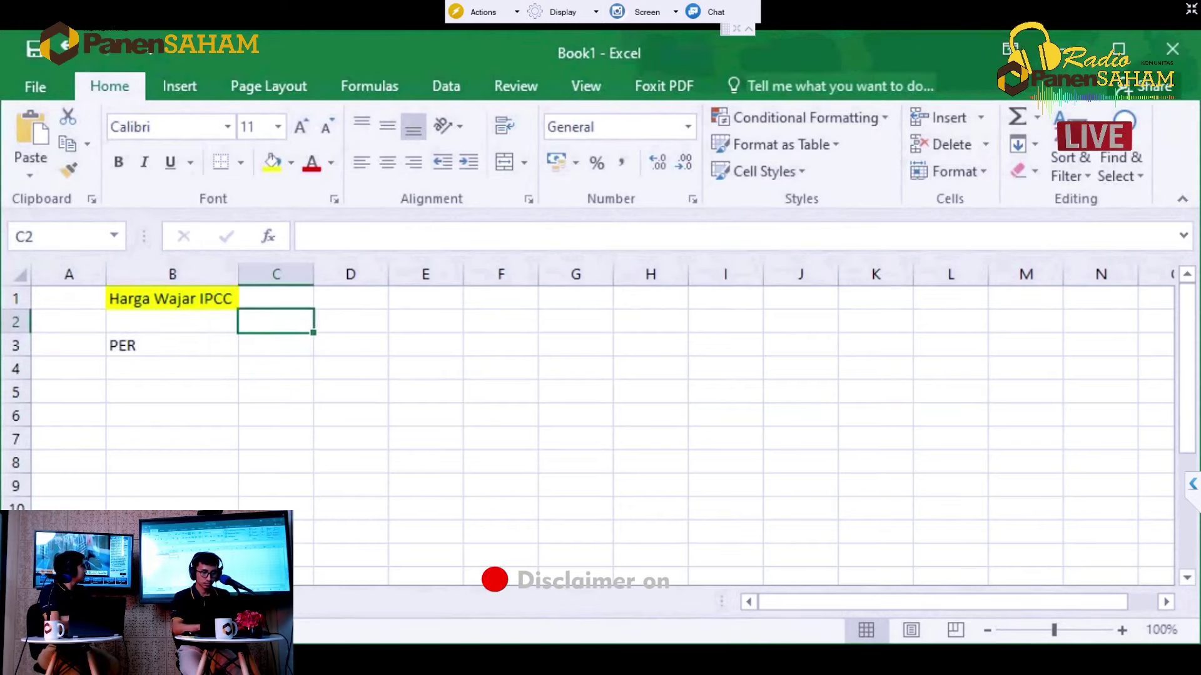
type("2018")
key("Tab")
type("2")
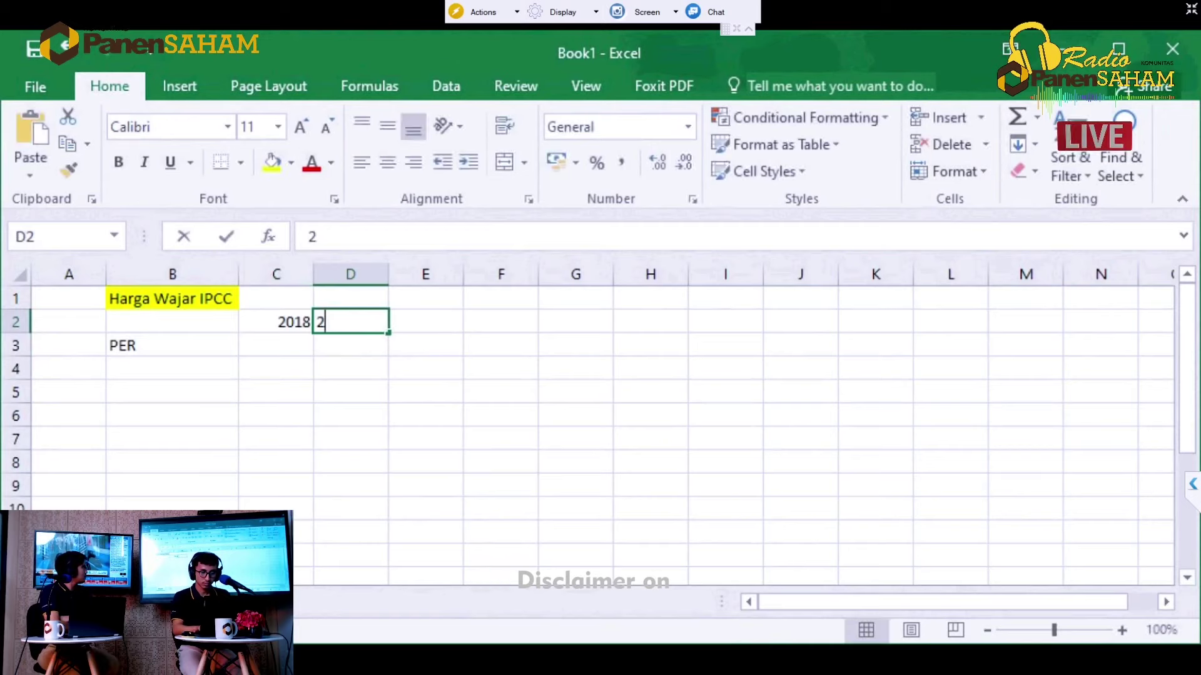
type("019")
key("Return")
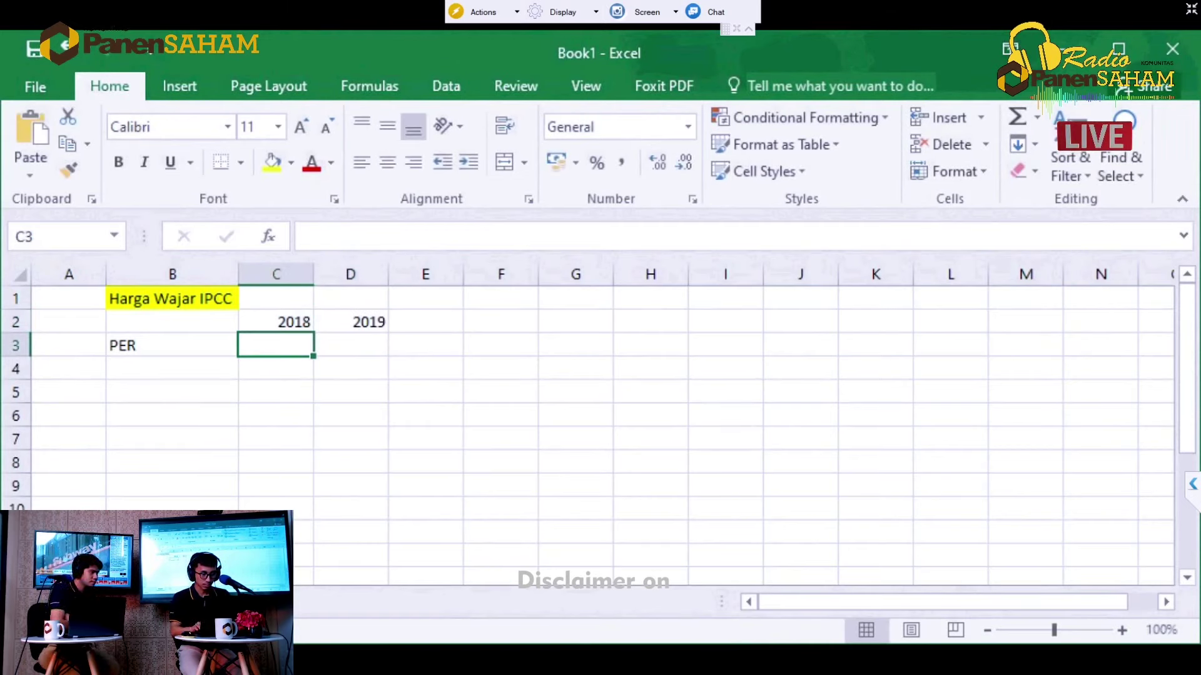
Step: Fill in the PER row with 15.25 for 2018 and 13.86 for 2019
type("15.25")
key("Tab")
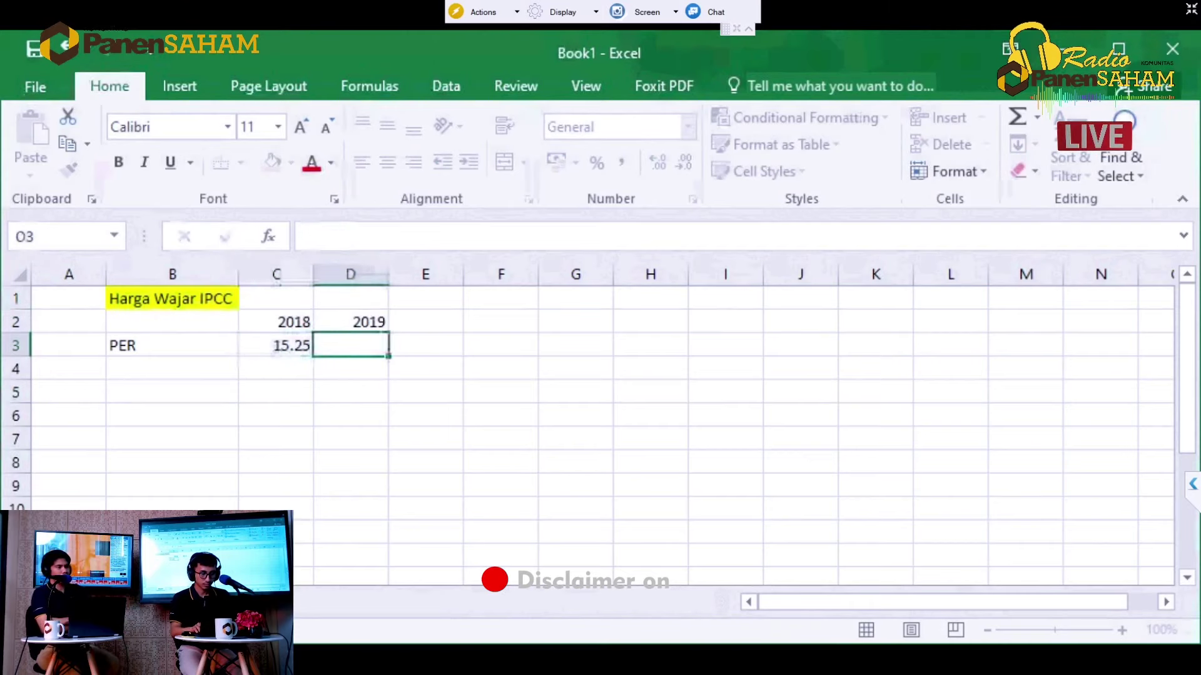
type("13.86")
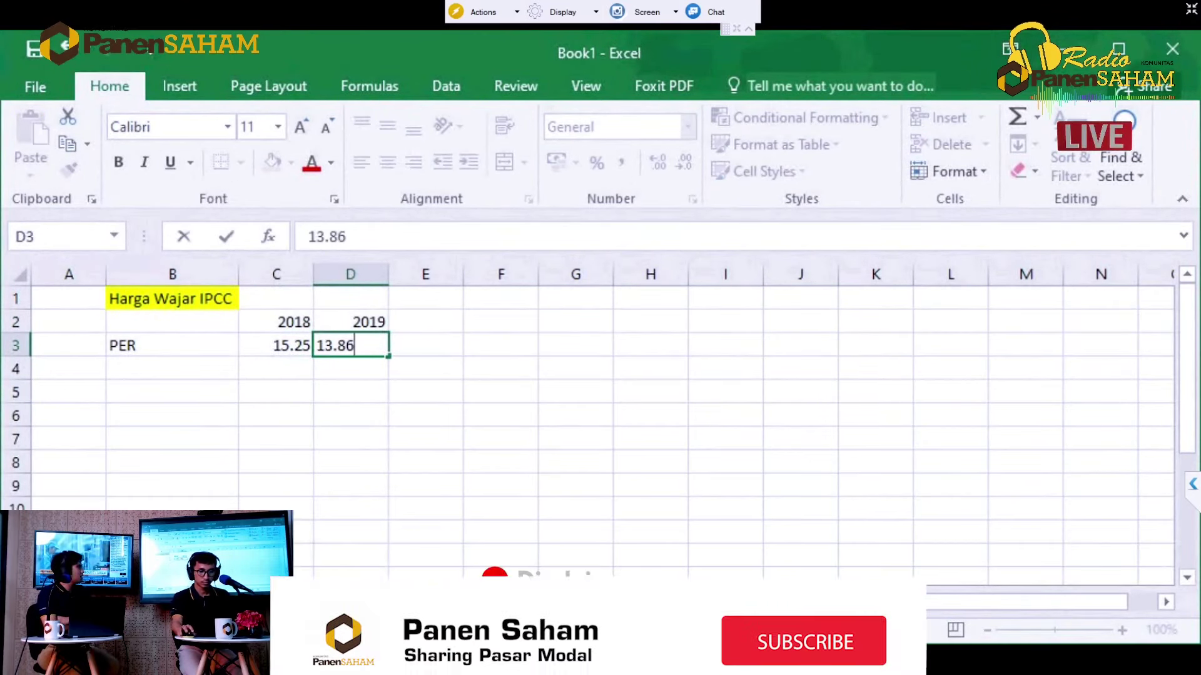
left_click(500, 368)
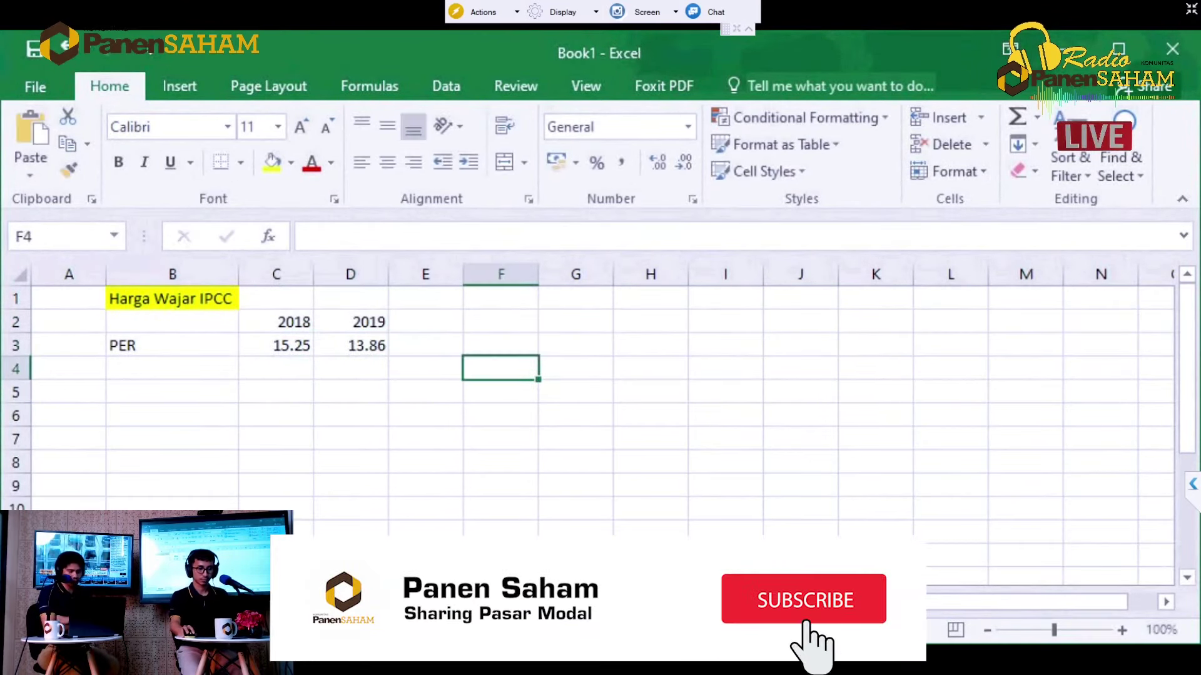
left_click(172, 368)
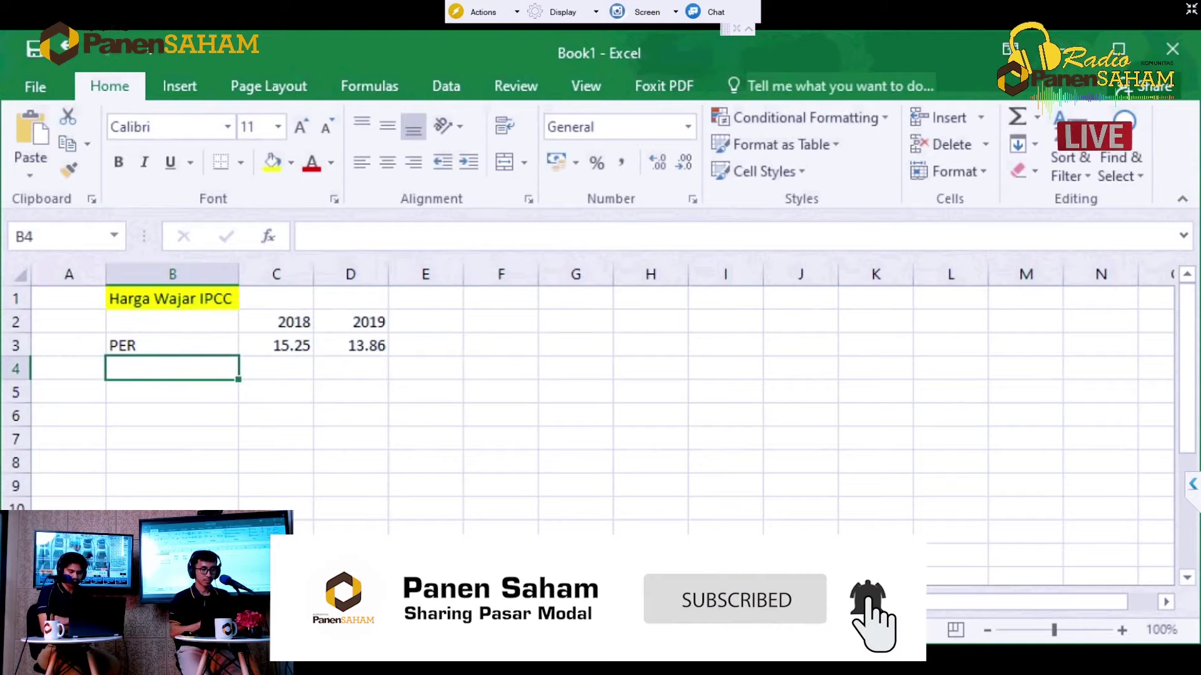
type("EPS")
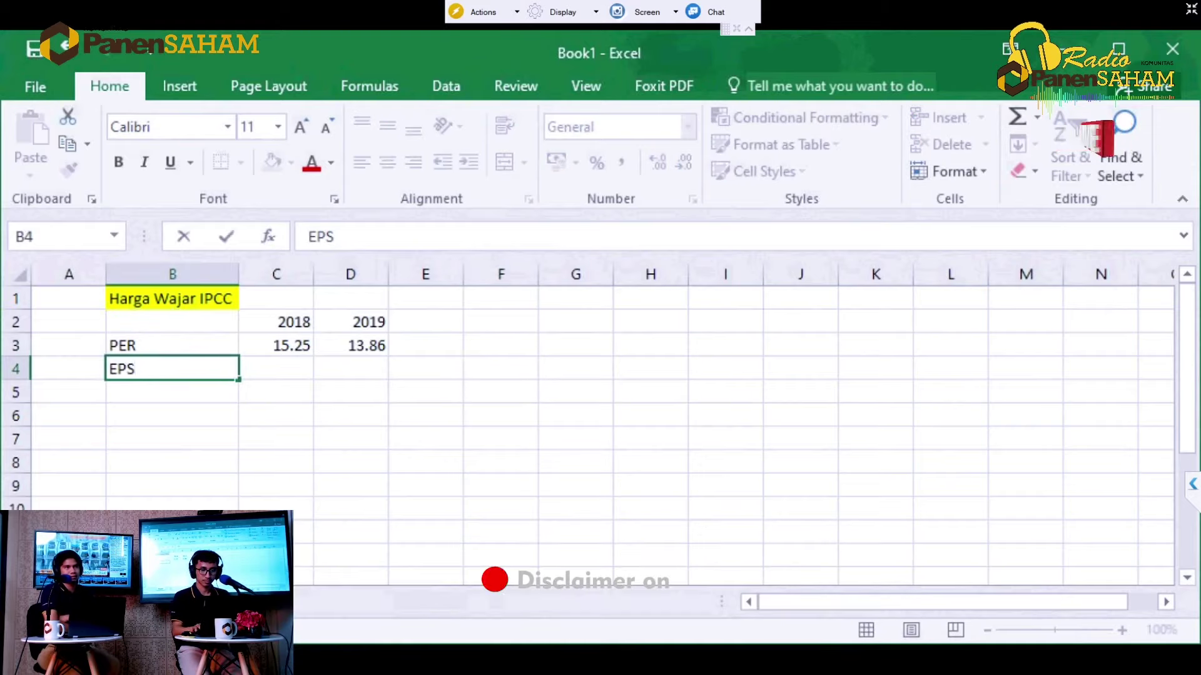
key("Tab")
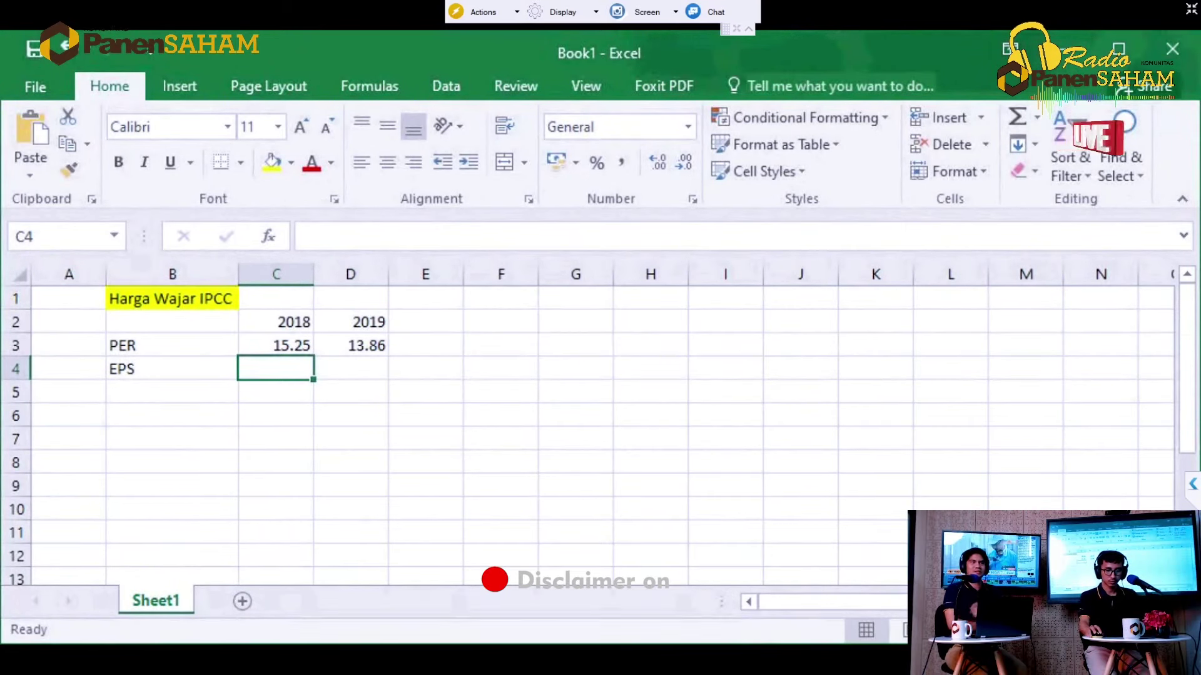
Step: Set the row label in cell B4, directly below PER, to "PER AVG"
left_click(172, 368)
key("BackSpace")
type("PER AVG")
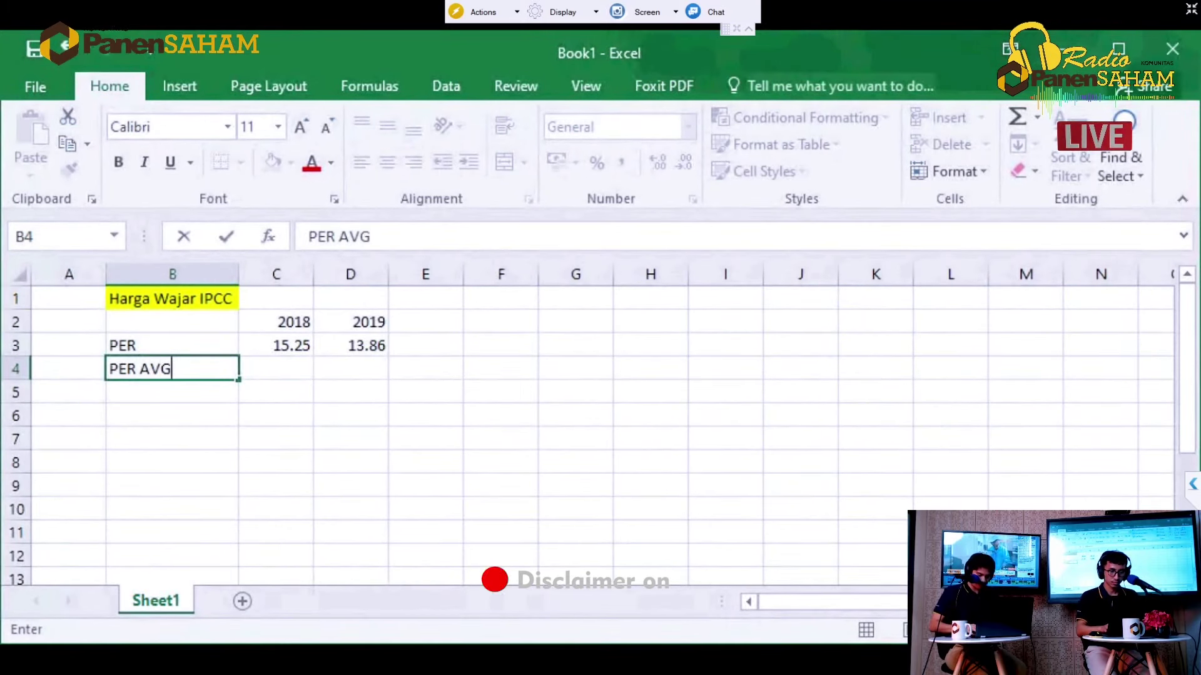
key("Tab")
Step: Calculate the average PER in cell C4 with the formula =(C3+D3)/2
type("=")
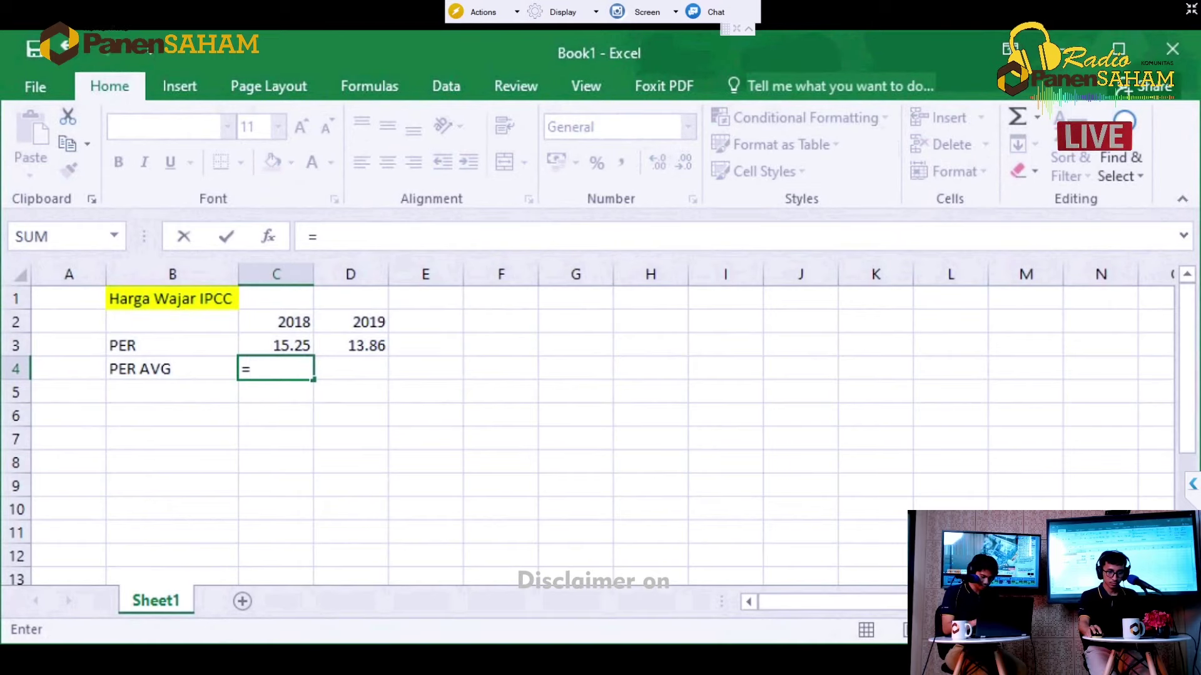
key("Up")
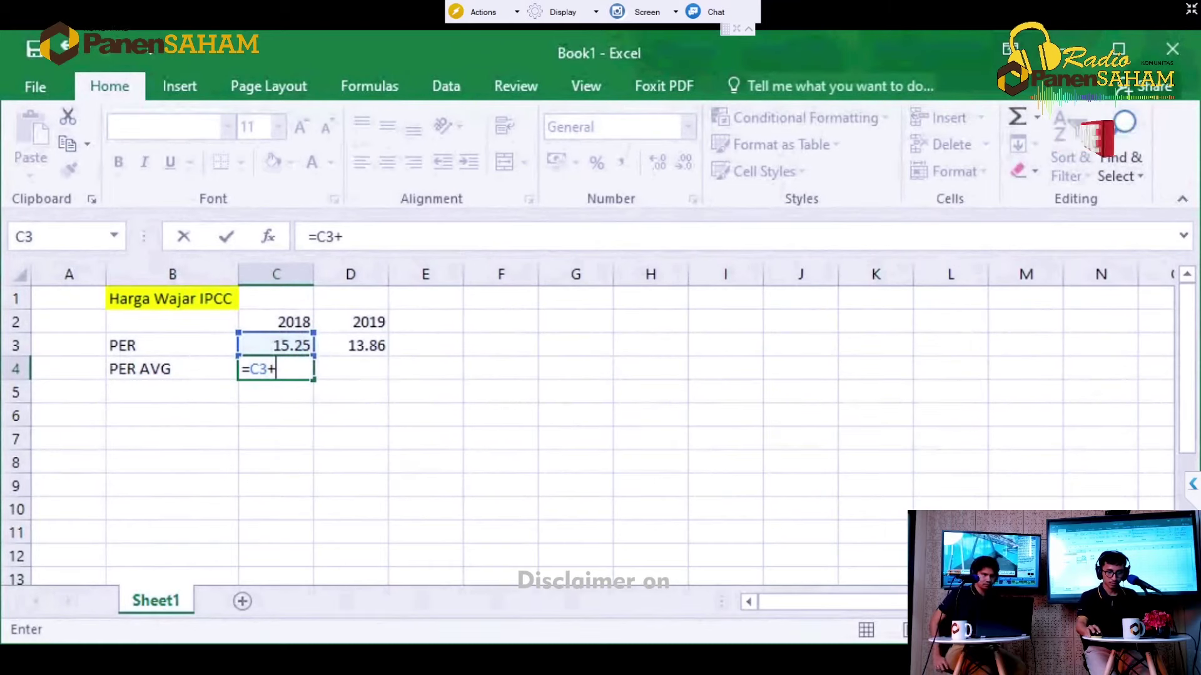
left_click(351, 345)
left_click(249, 369)
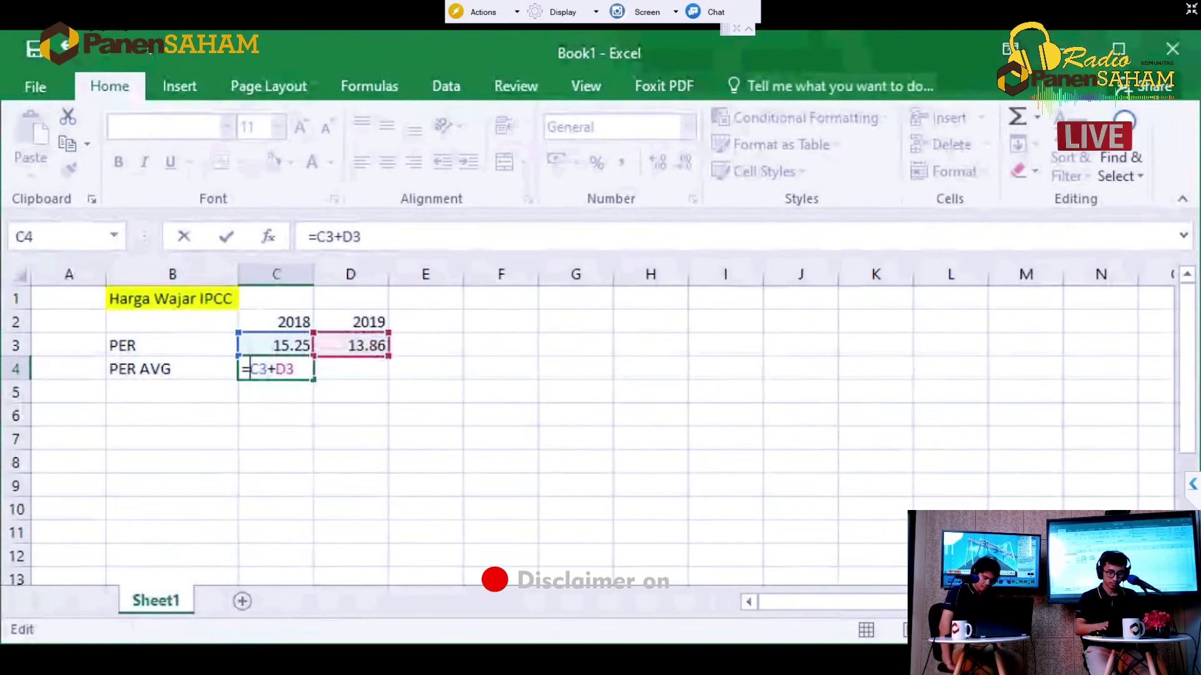
type("(")
key("Right")
key("Right")
key("Right")
key("Right")
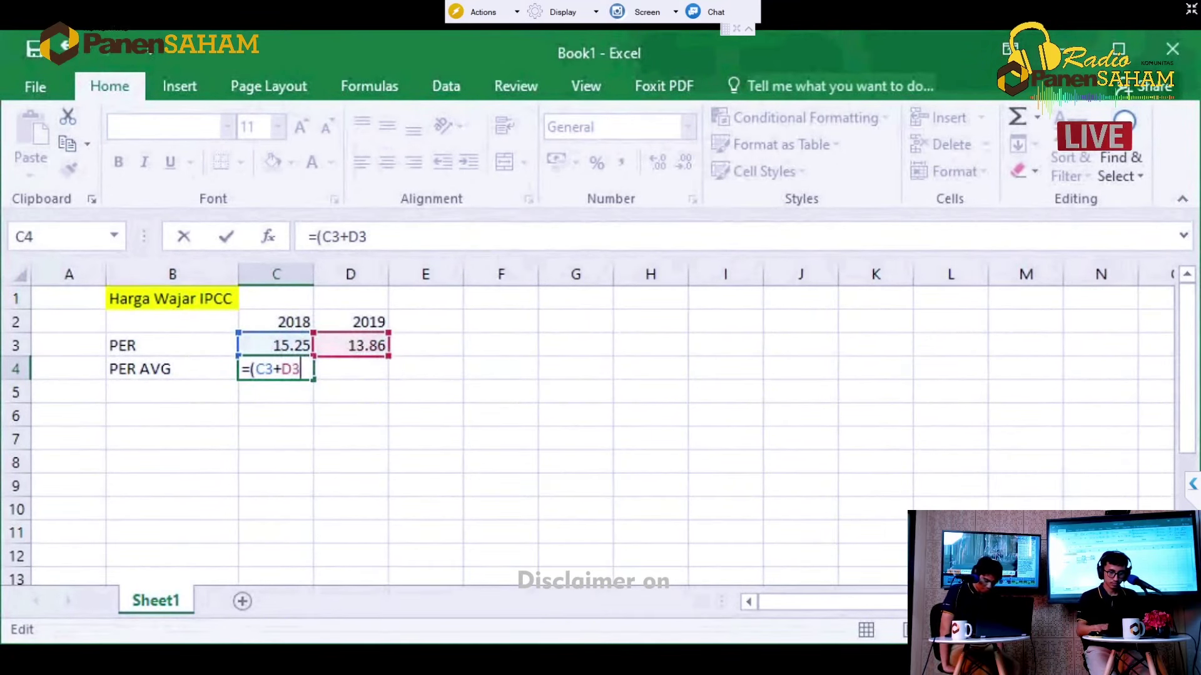
type(")/2")
key("Return")
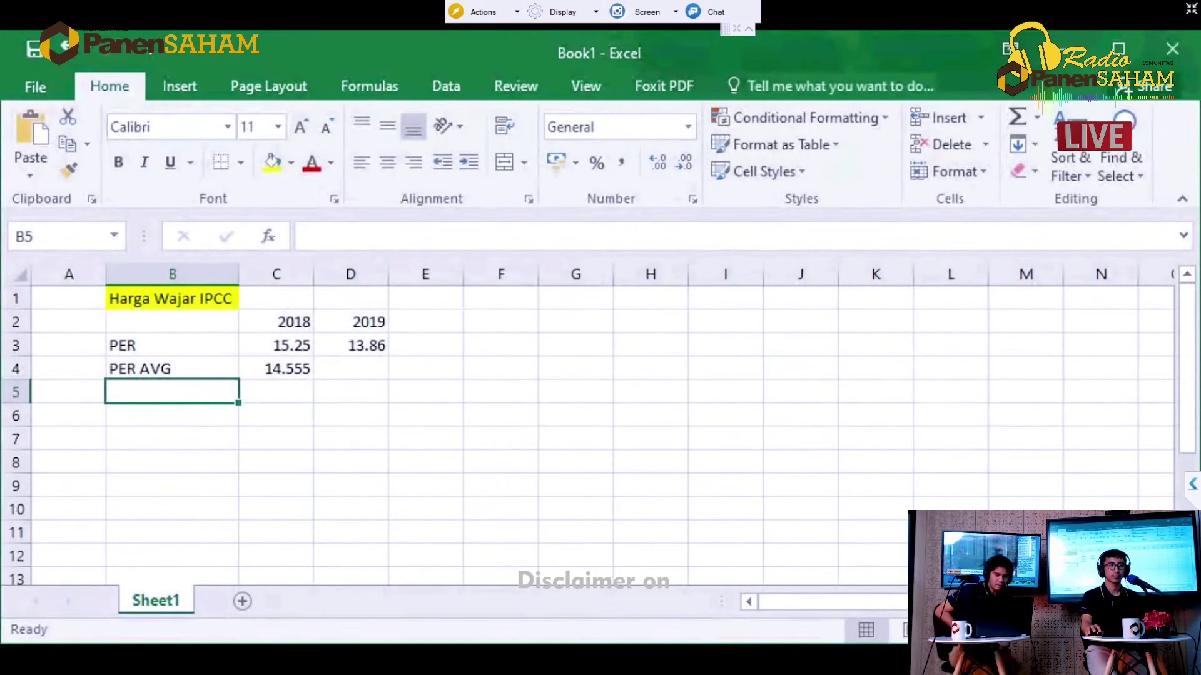
Step: Add the row label "EPS" in cell B5, below PER AVG
type("EPS")
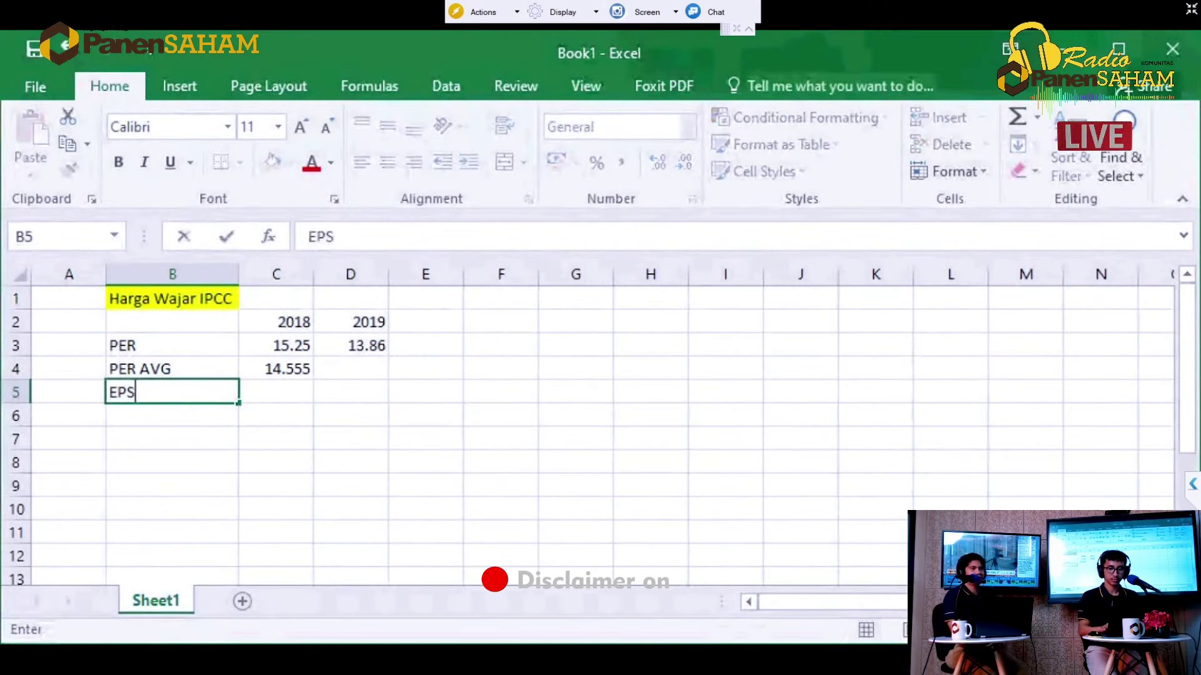
key("Tab")
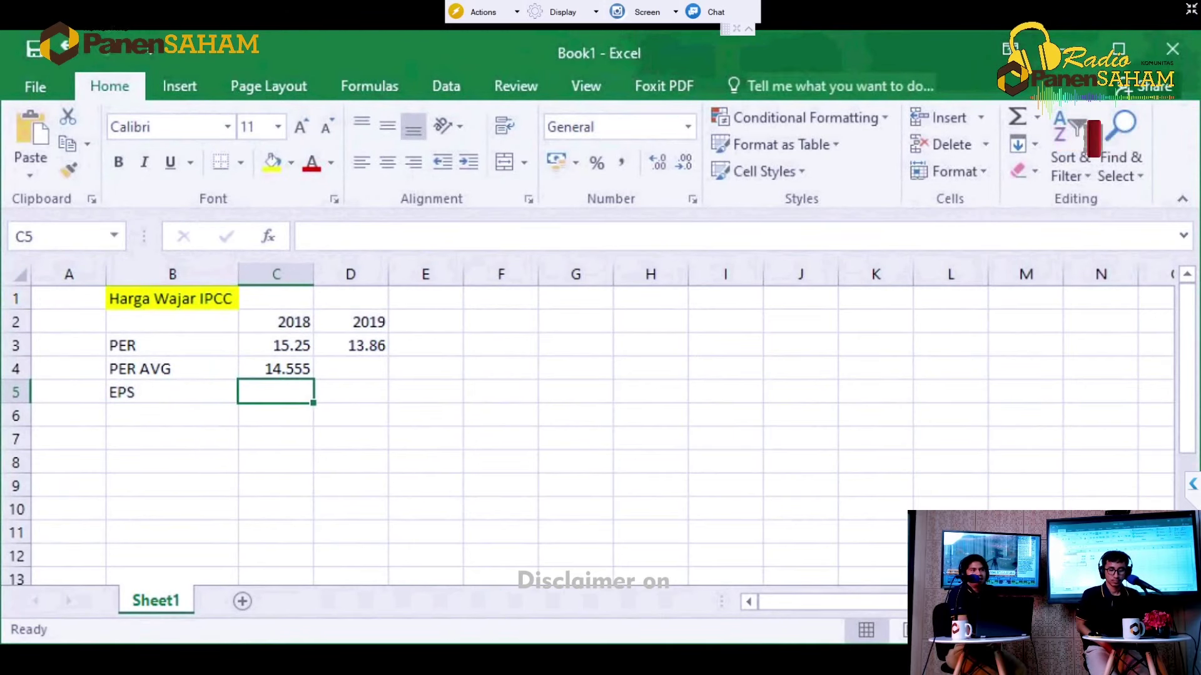
key("Return")
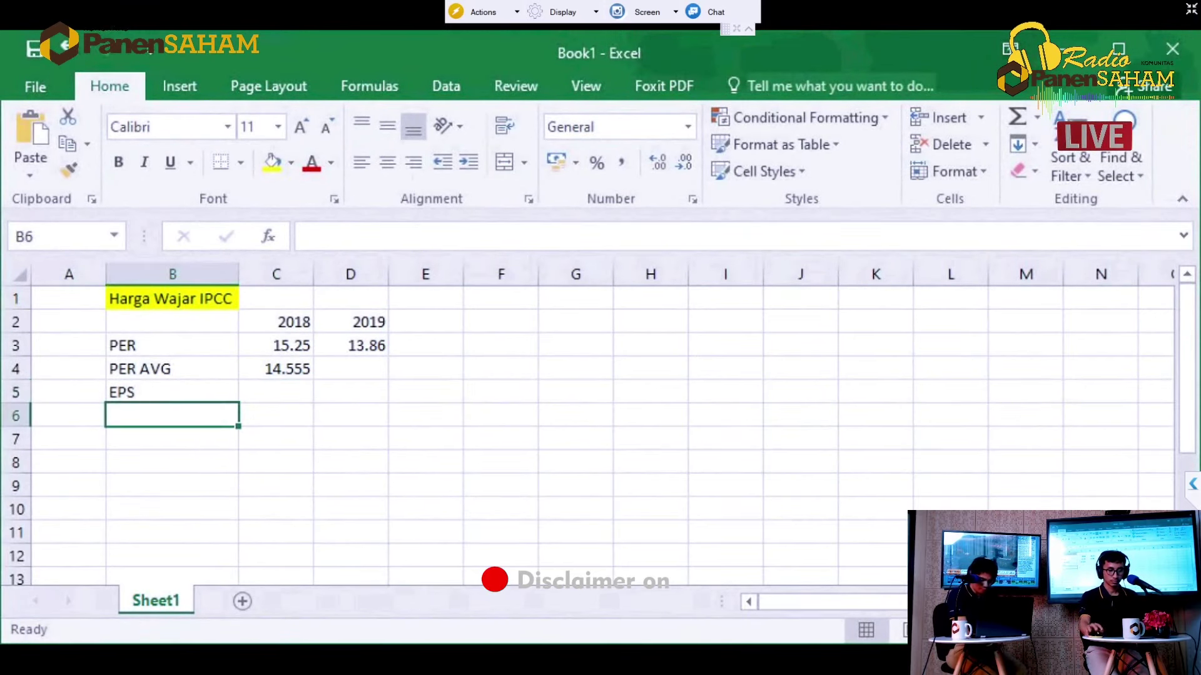
type("HARGA WAJAR")
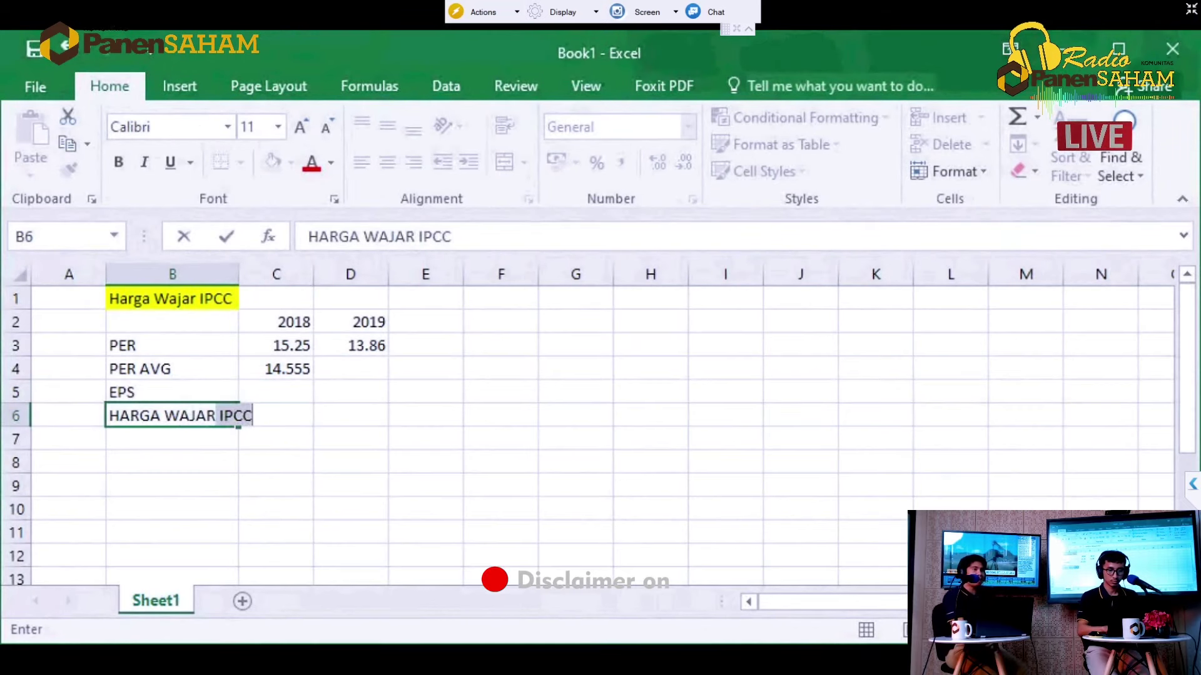
key("Return")
left_click(172, 345)
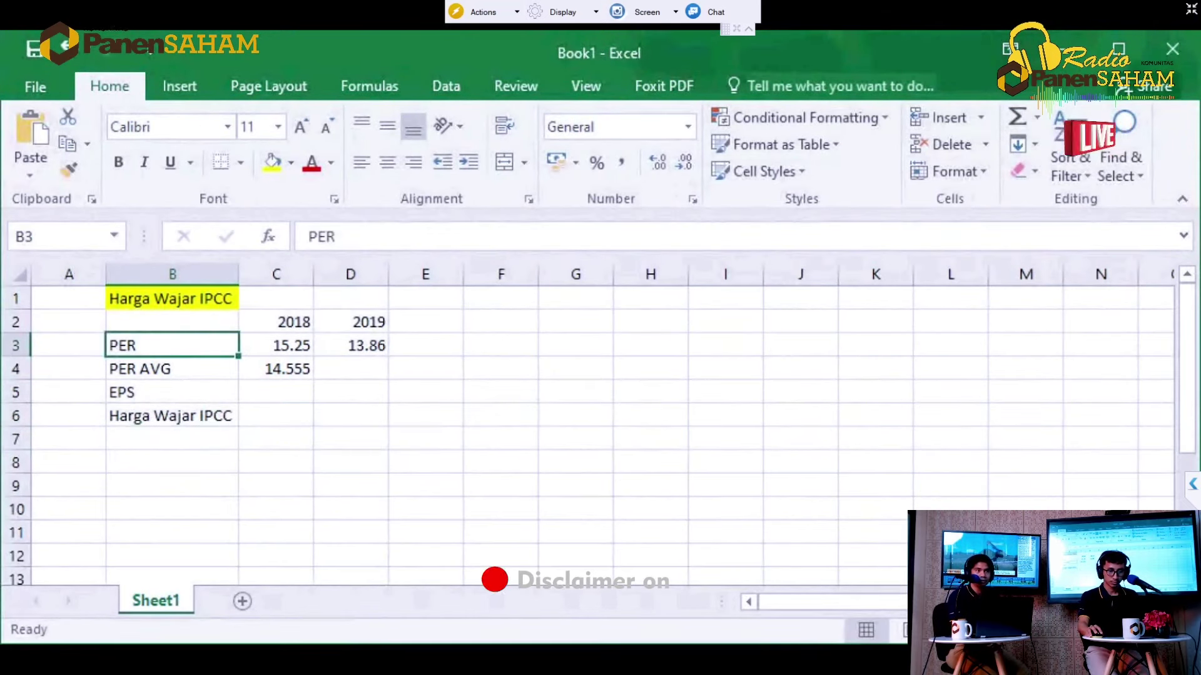
left_click(172, 415)
double_click(214, 416)
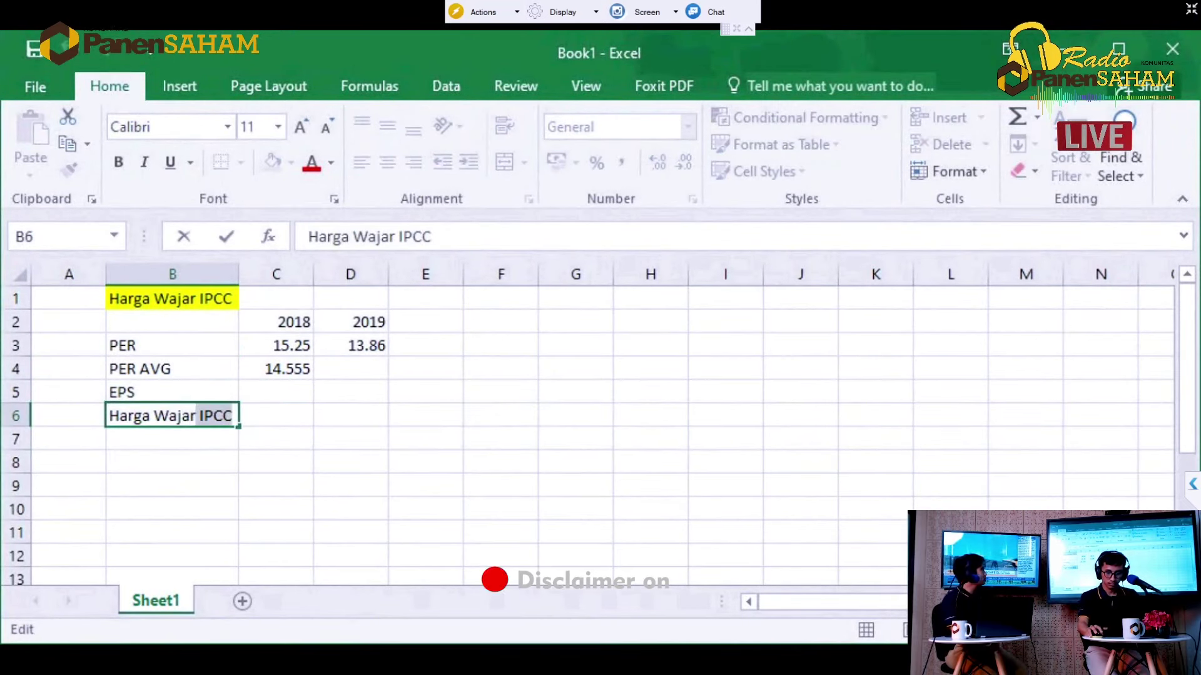
key("BackSpace")
left_click(350, 416)
left_click(276, 392)
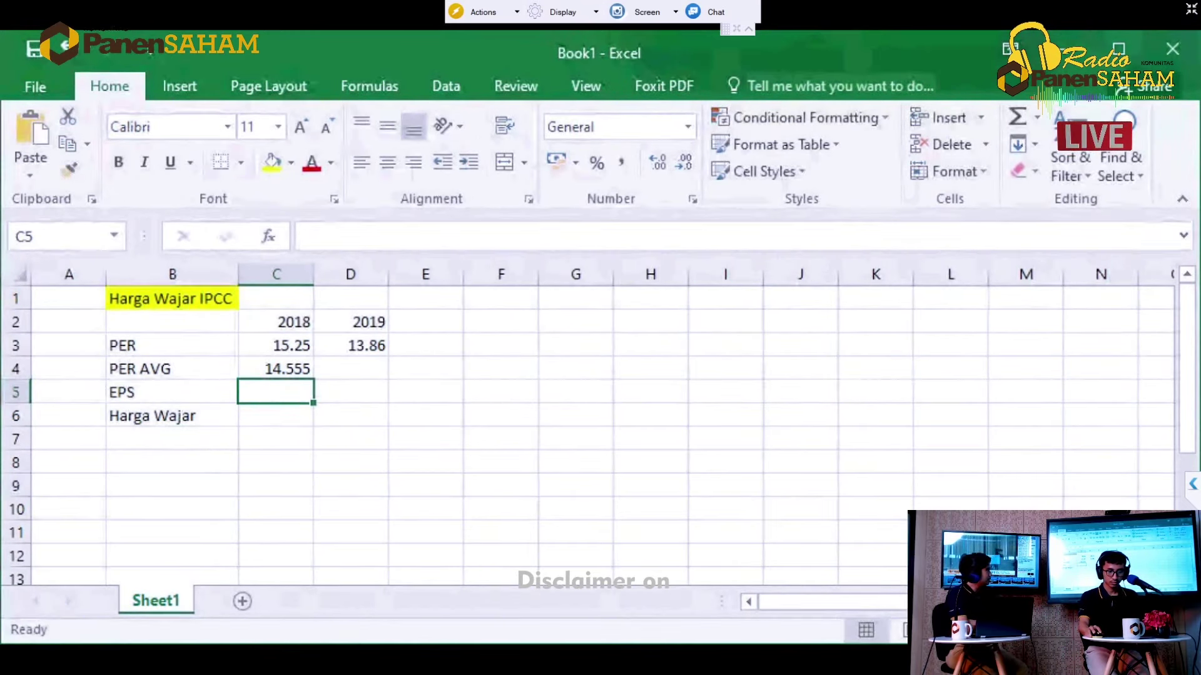
left_click(172, 415)
key("BackSpace")
Step: Fill in the EPS row with 94 for 2018 and 74 for 2019
left_click(276, 392)
type("94")
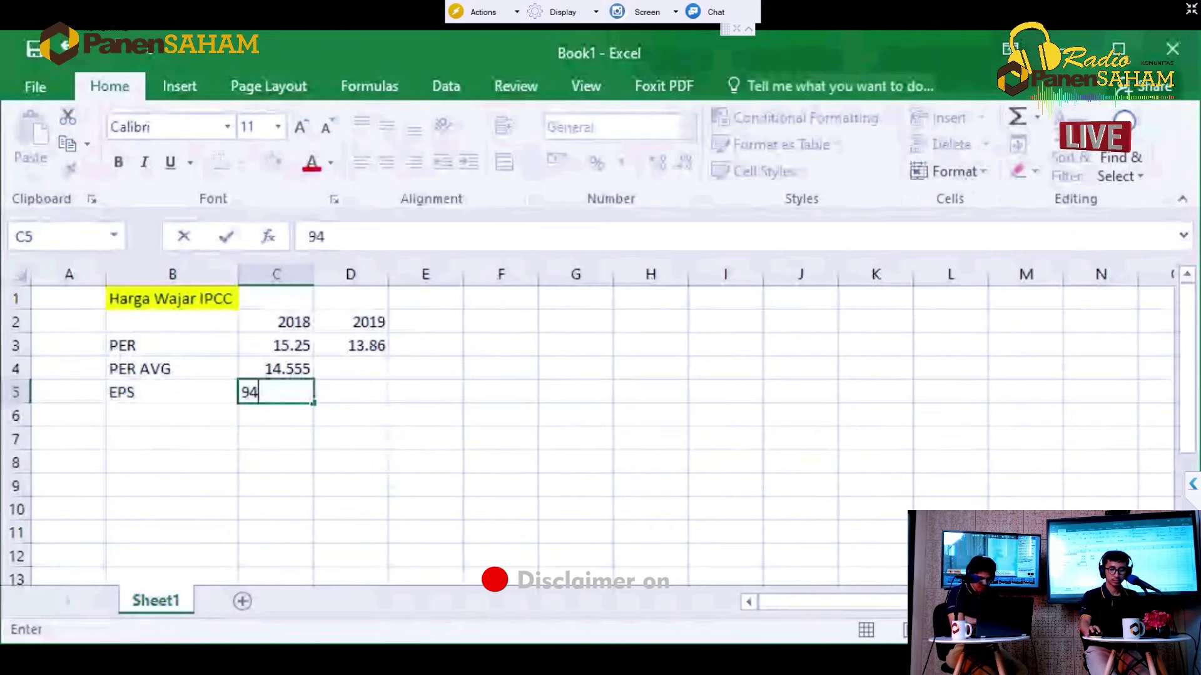
key("Tab")
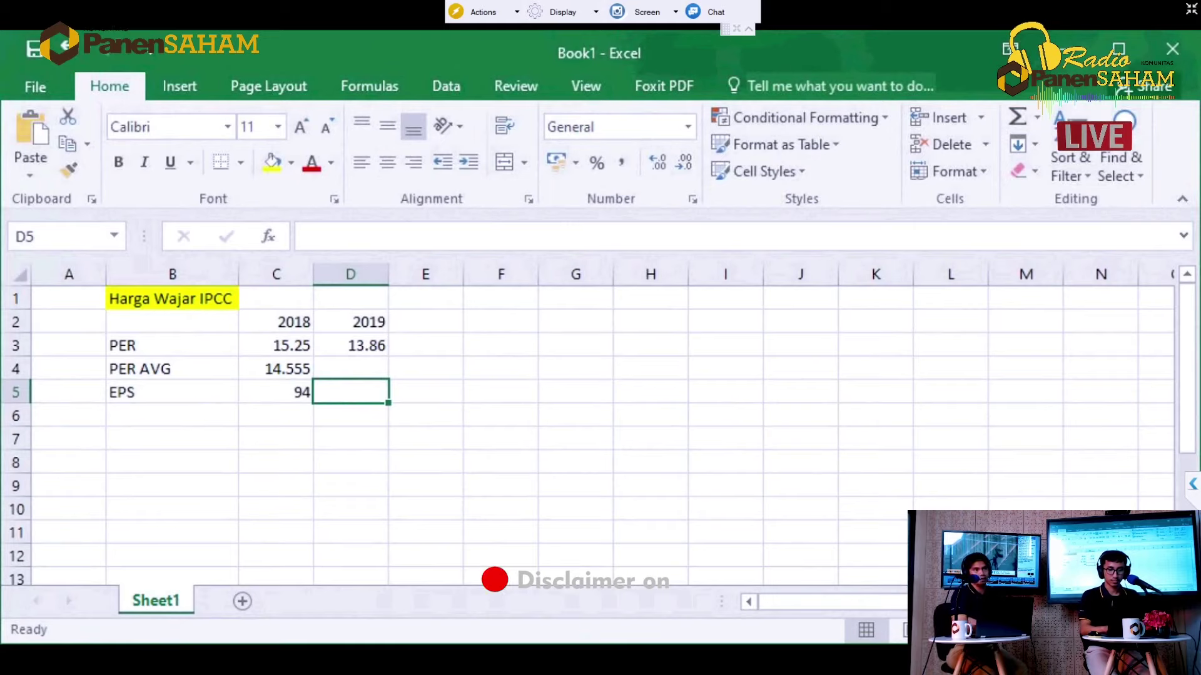
type("74")
key("Tab")
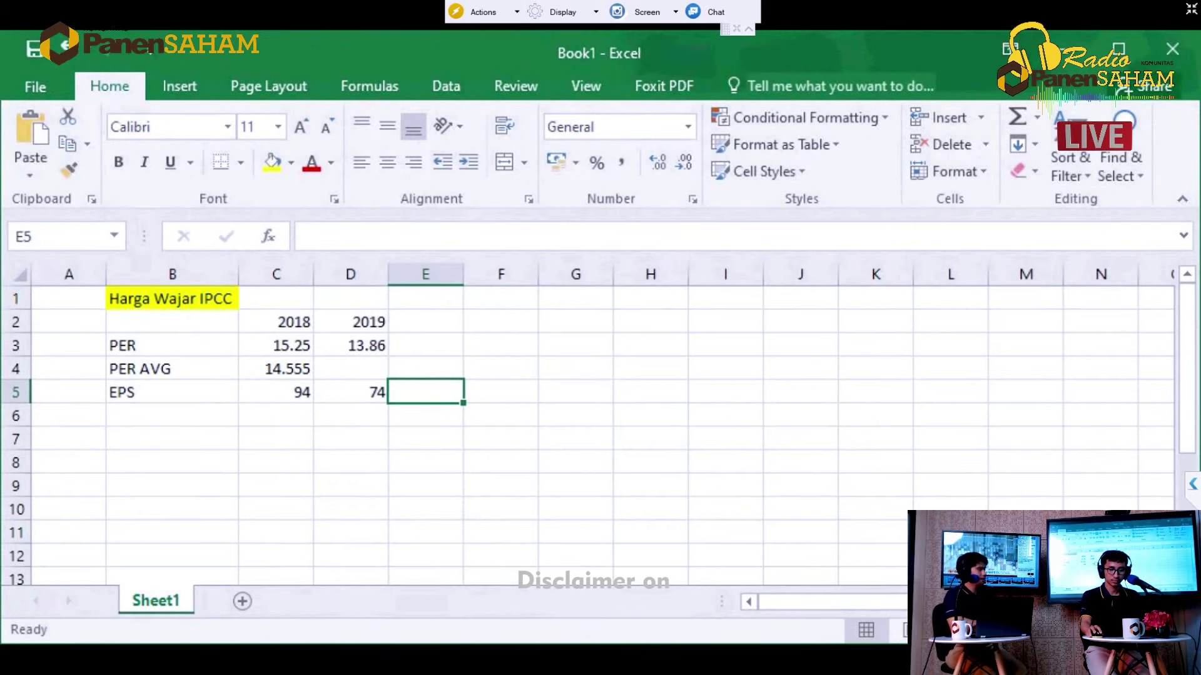
key("Return")
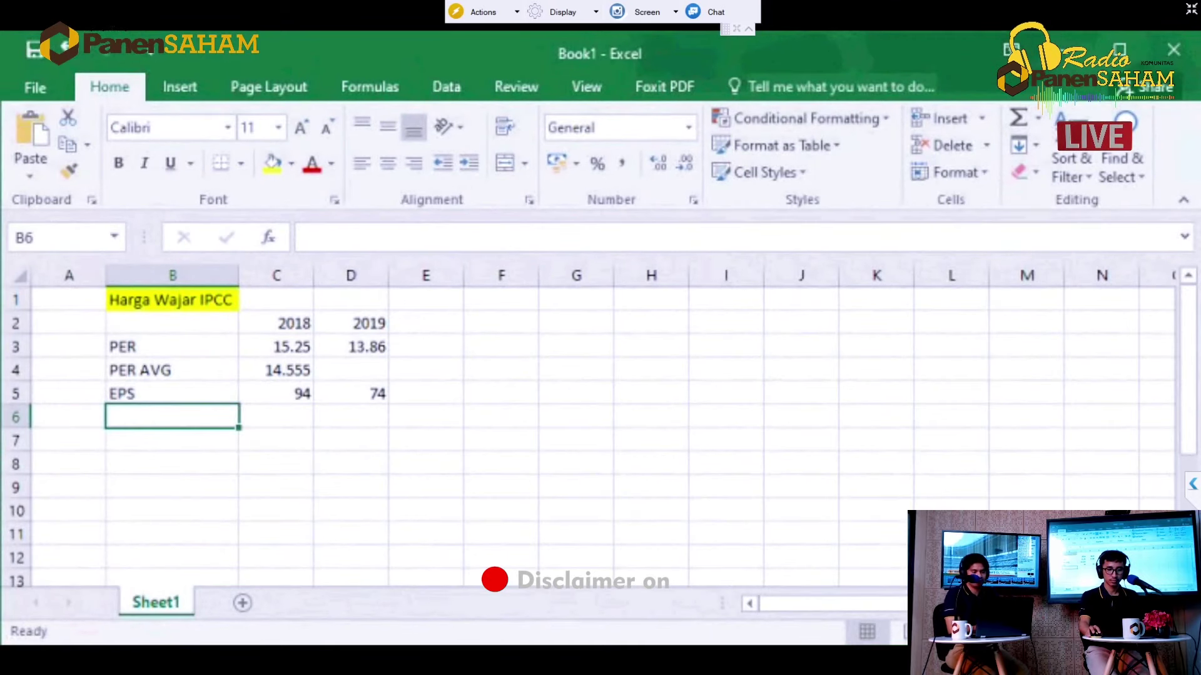
Step: Add the row label "EPS AVG" in cell B6, below EPS
left_click(426, 393)
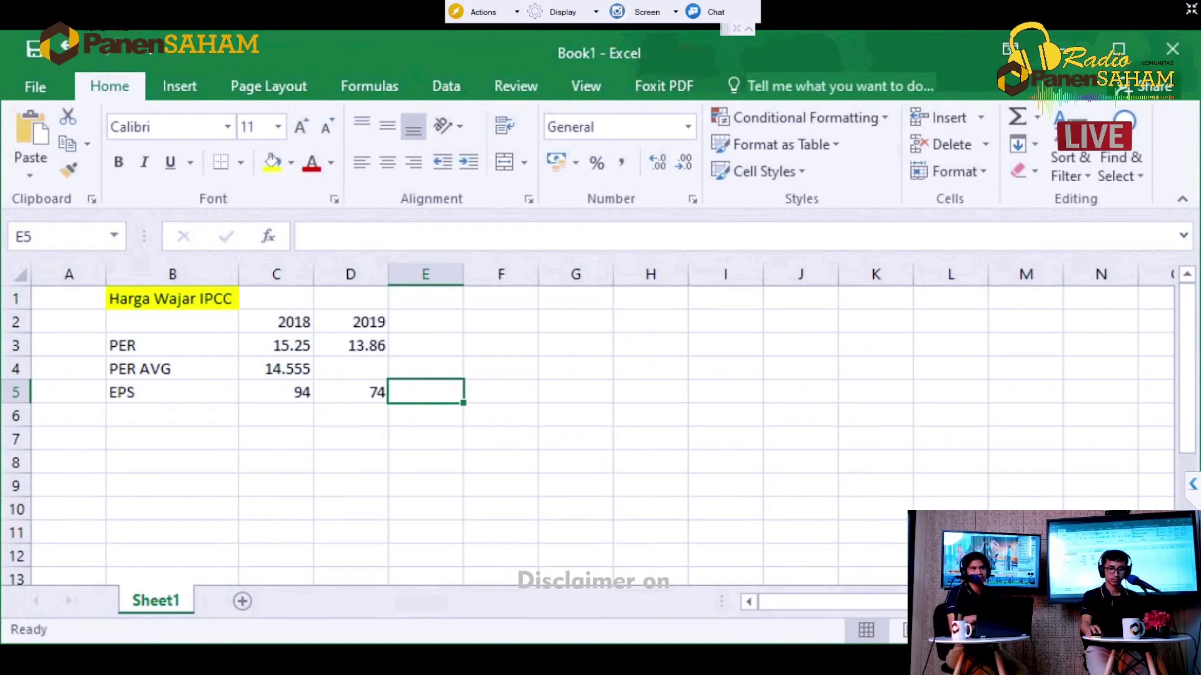
left_click(172, 415)
type("EPS AVG")
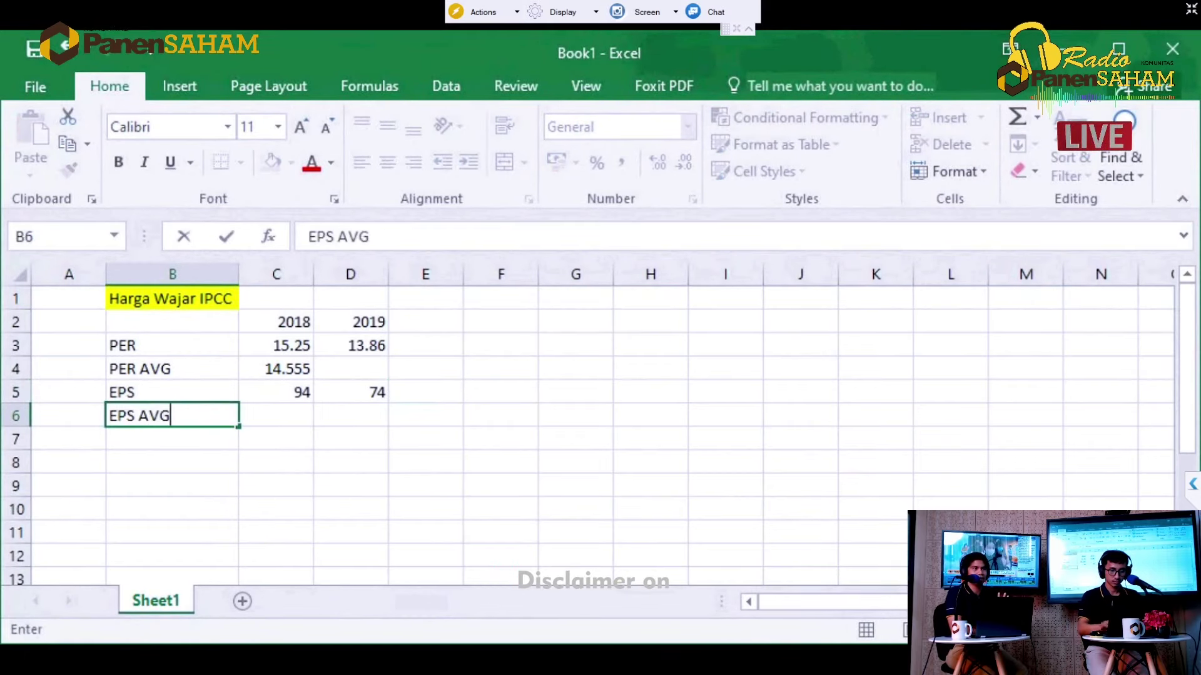
left_click(275, 416)
type("=")
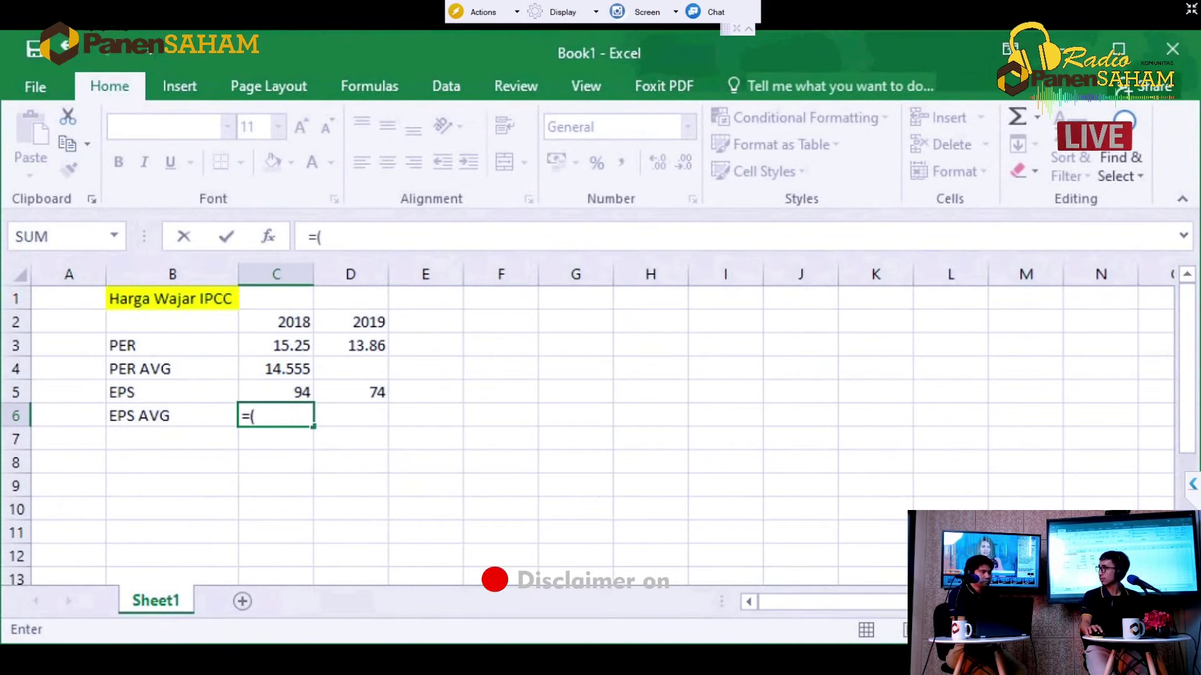
type("(")
key("BackSpace")
key("BackSpace")
left_click(172, 415)
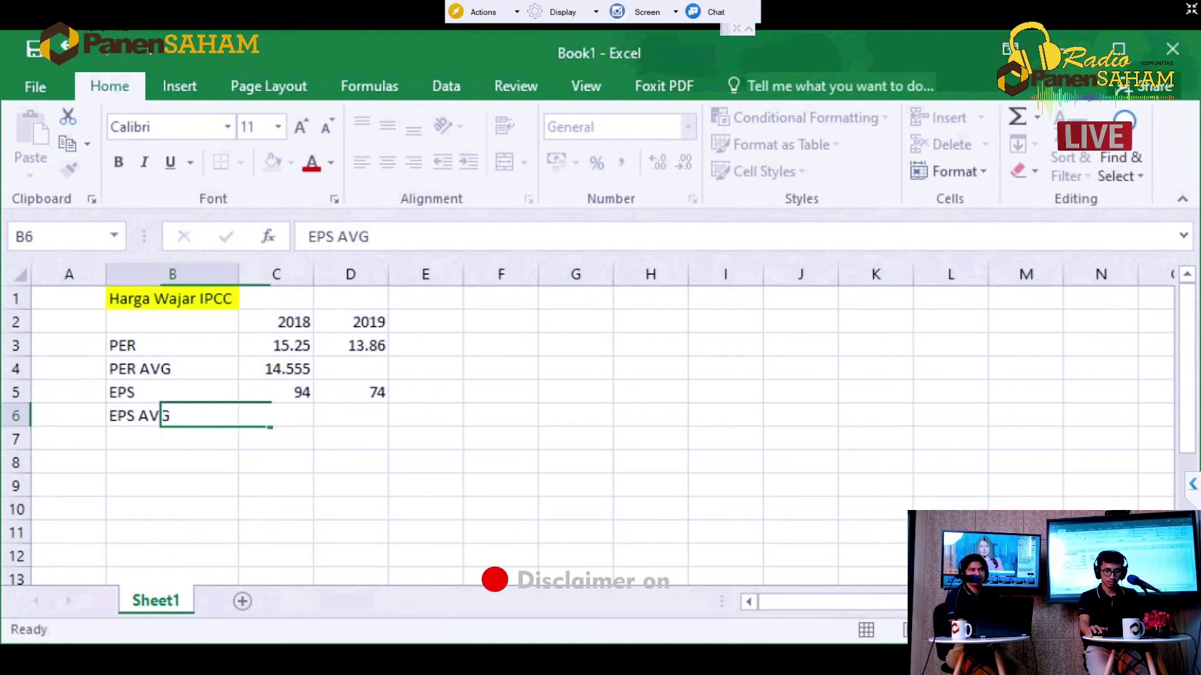
Step: Clear the EPS AVG label from cell B6, and fill cells D5 and C4 with yellow
key("BackSpace")
left_click(351, 392)
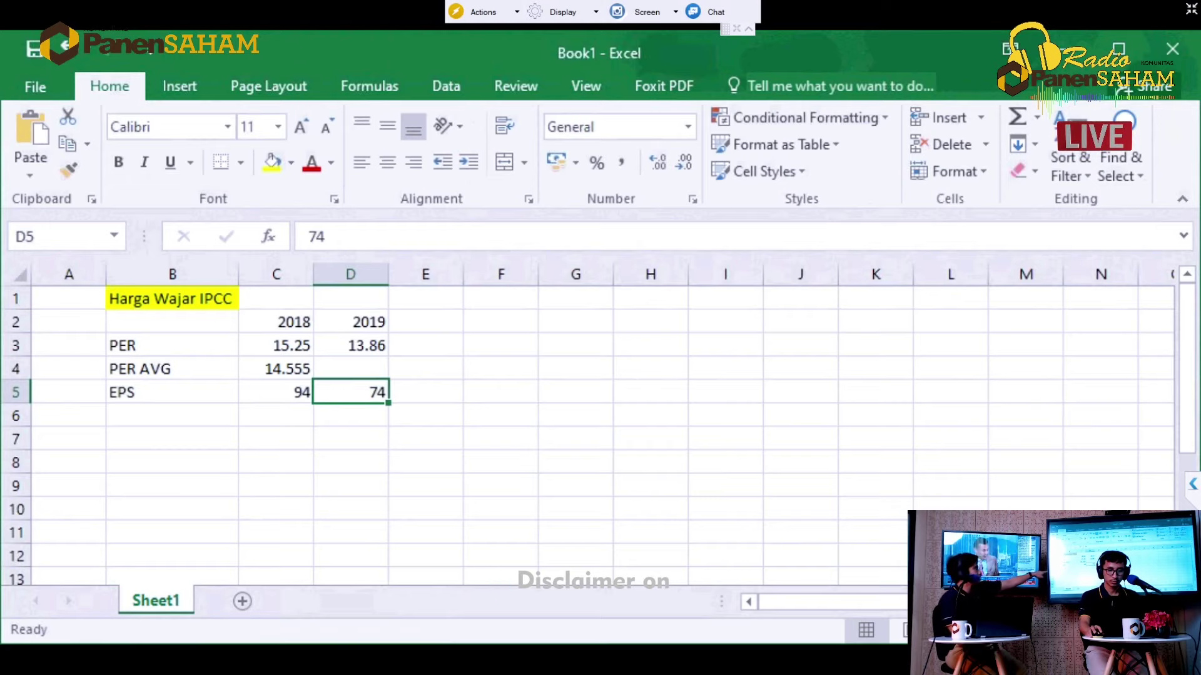
left_click(271, 161)
left_click(276, 369)
left_click(272, 161)
Step: Add an "EPS ASUMSI" row label in cell B6 with the value 74 in C6
left_click(172, 416)
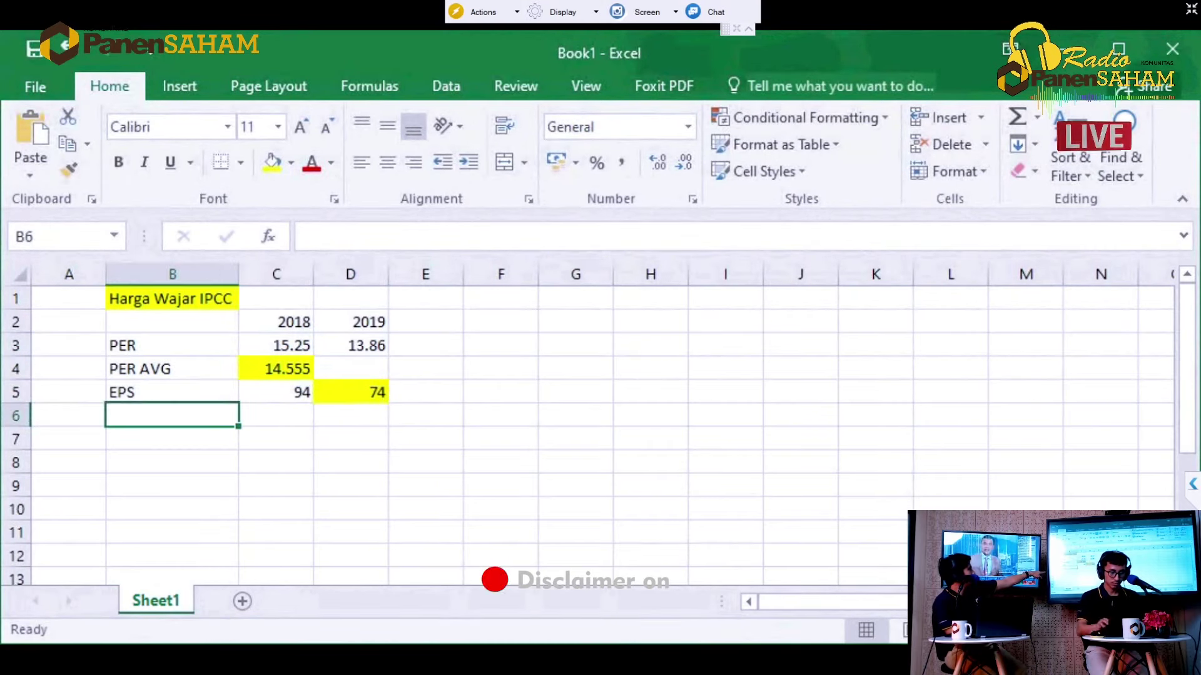
type("EPS ASUMSI")
key("Tab")
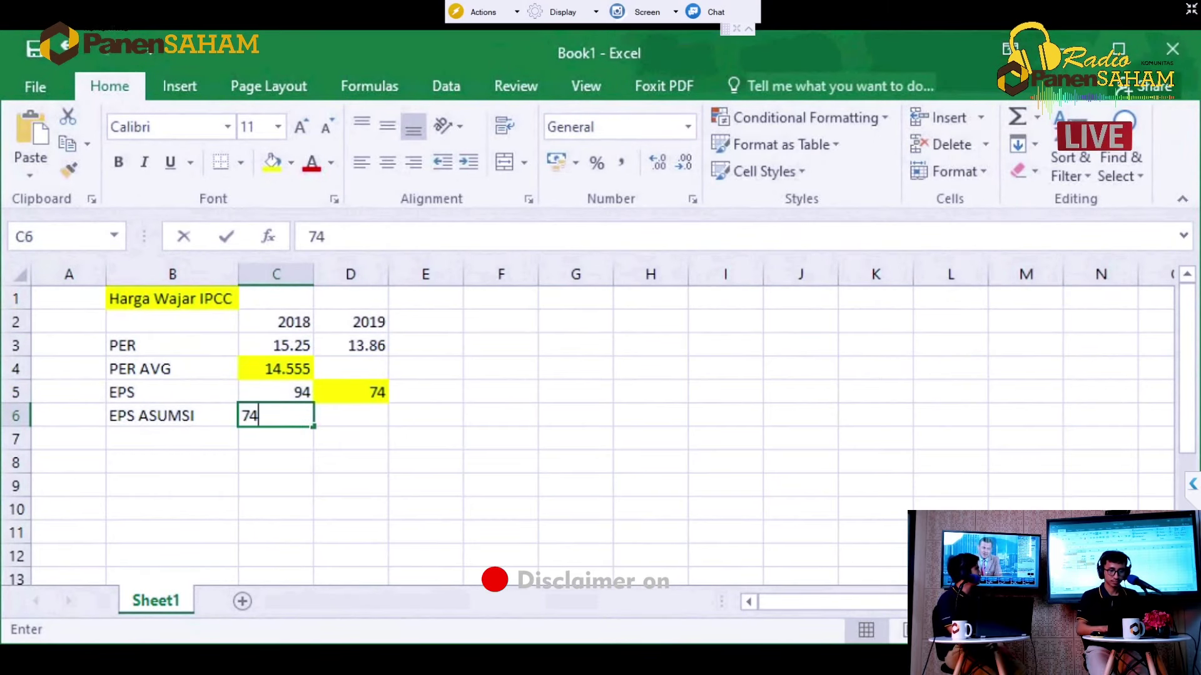
key("Return")
key("Return")
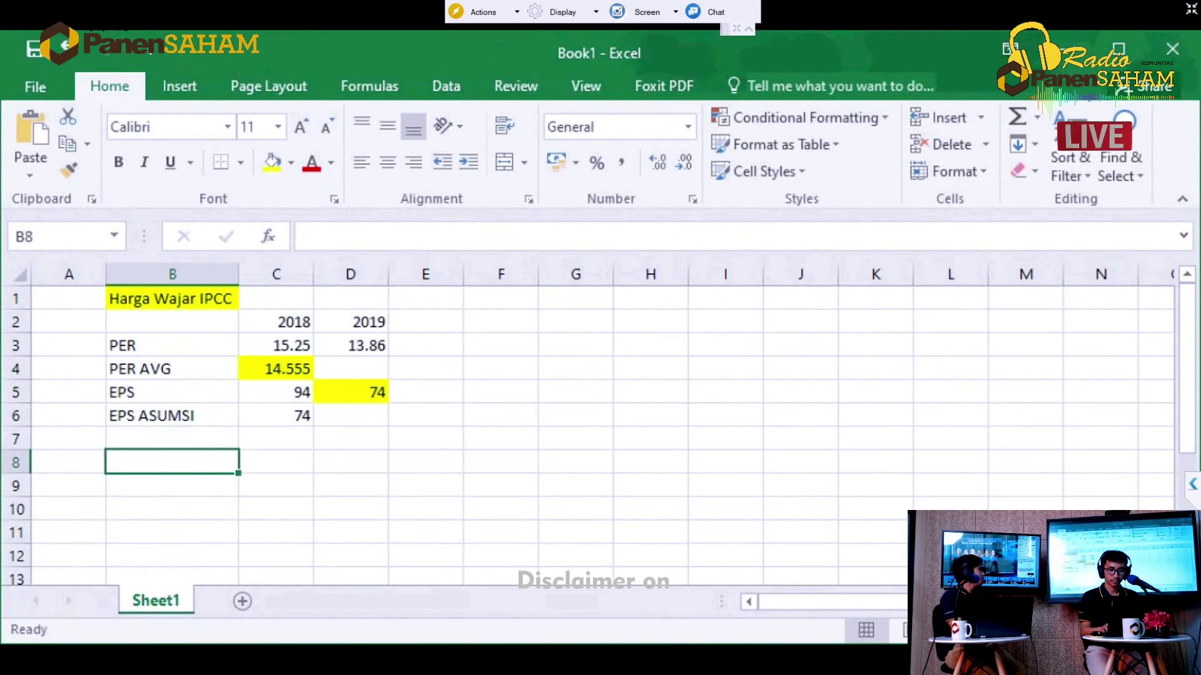
Step: Add the row label "HARGA WAJAR" in cell B8 and start a formula in C8
type("HARGA WAJAR")
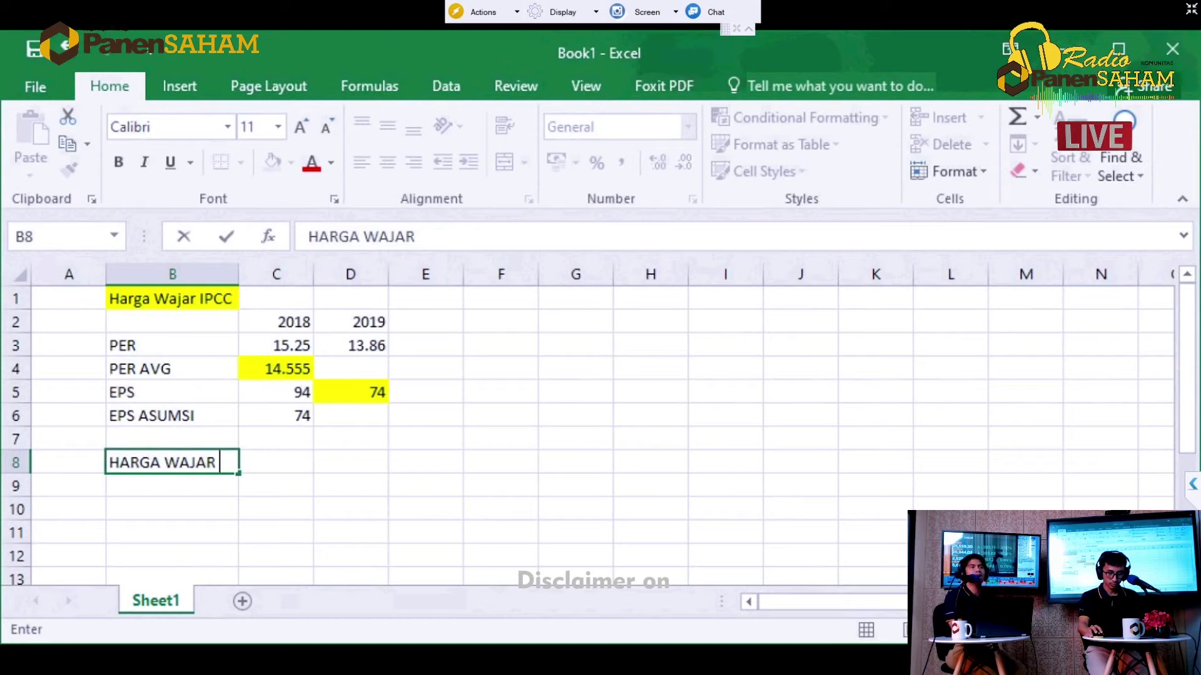
key("Right")
type("=")
key("Up")
key("Up")
key("Up")
key("Up")
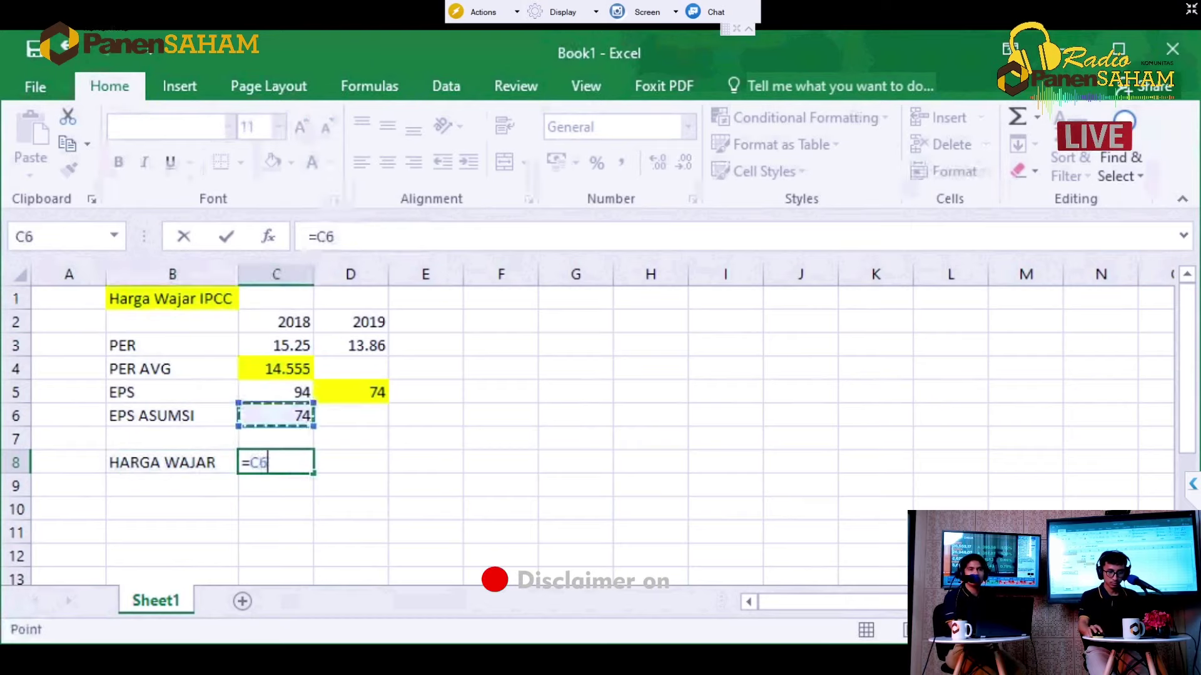
type("*")
key("Up")
key("Up")
key("Up")
key("Up")
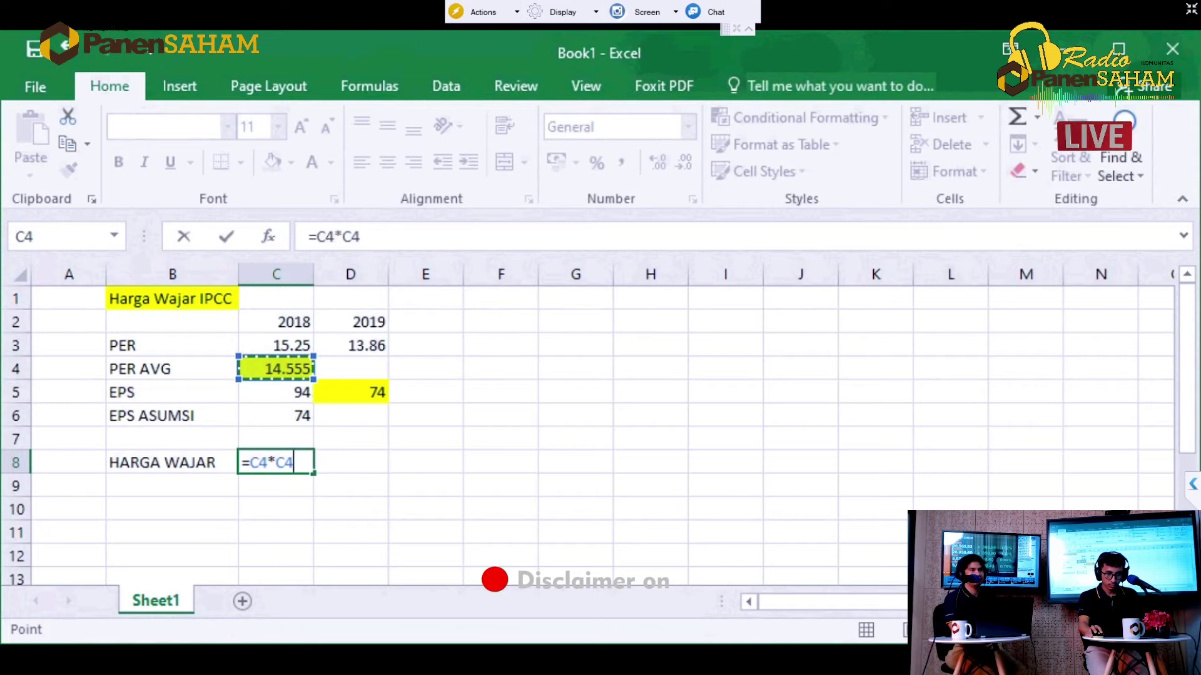
key("BackSpace")
key("BackSpace")
key("BackSpace")
key("BackSpace")
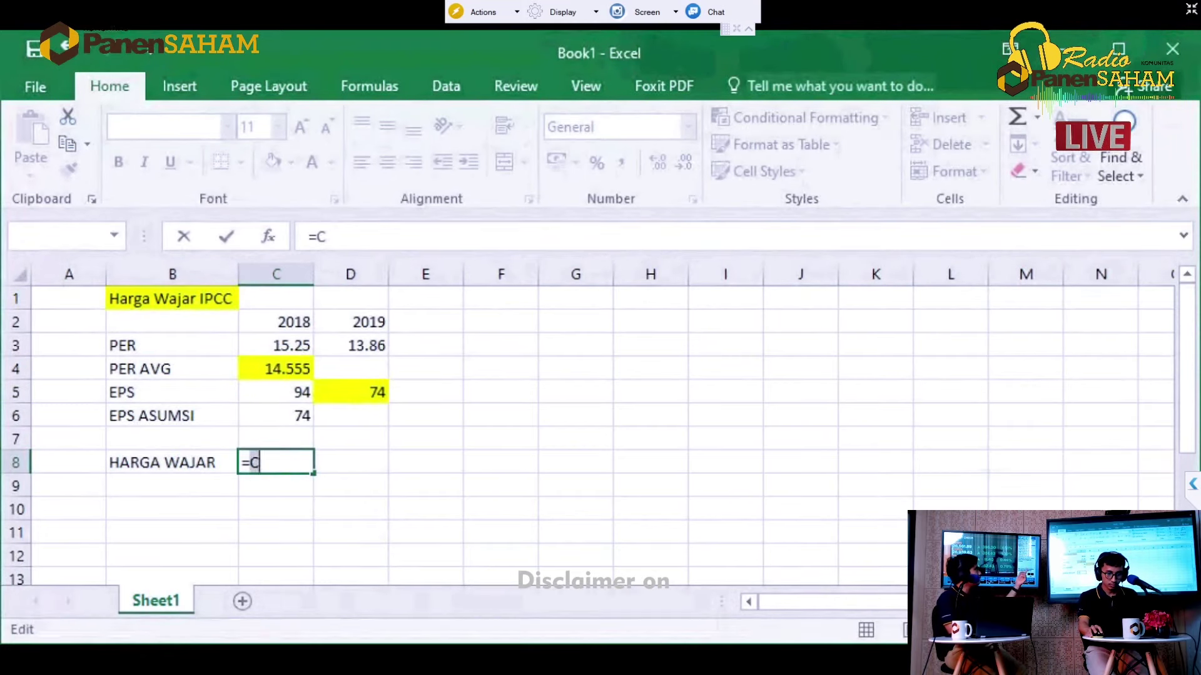
key("BackSpace")
left_click(426, 439)
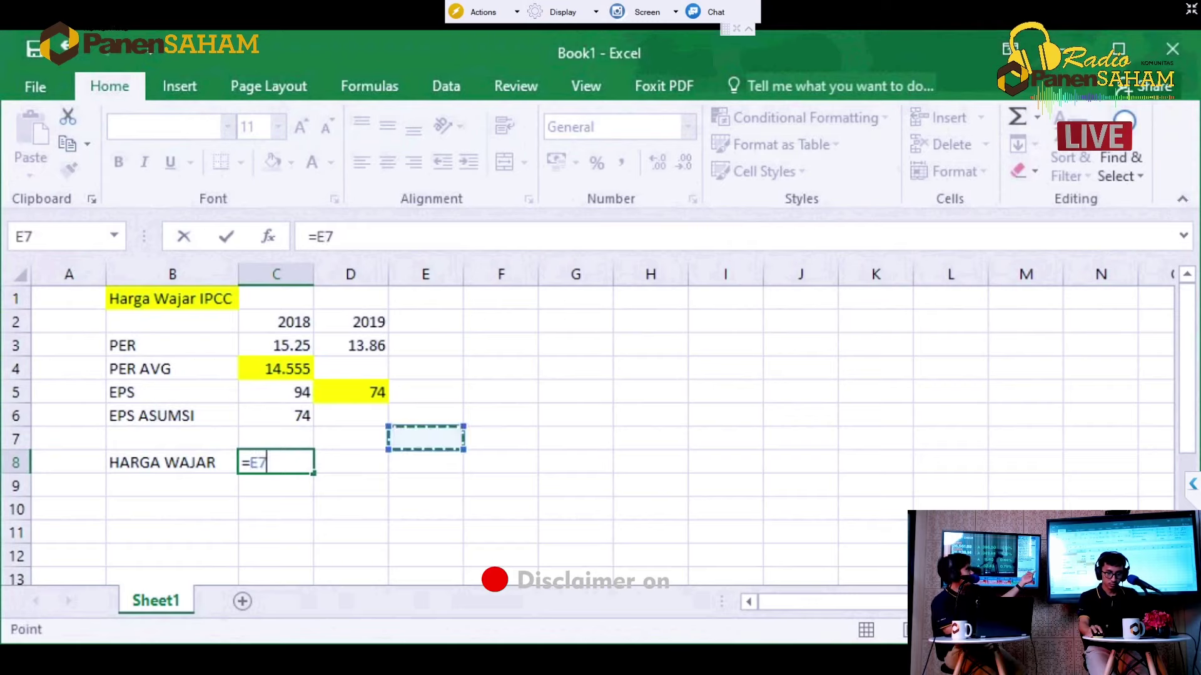
key("BackSpace")
key("BackSpace")
Step: Complete the fair price formula in C8 as =C6*C4, multiplying the assumed EPS by the average PER
left_click(275, 415)
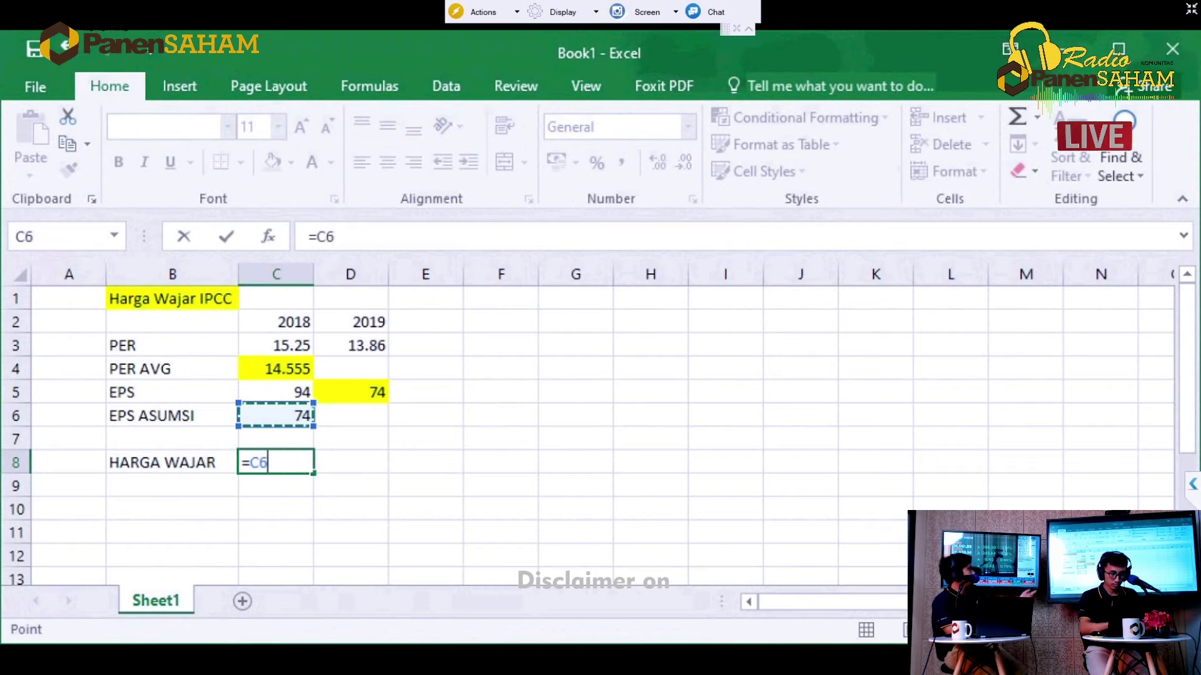
type("*")
key("Up")
key("Up")
key("Up")
key("Up")
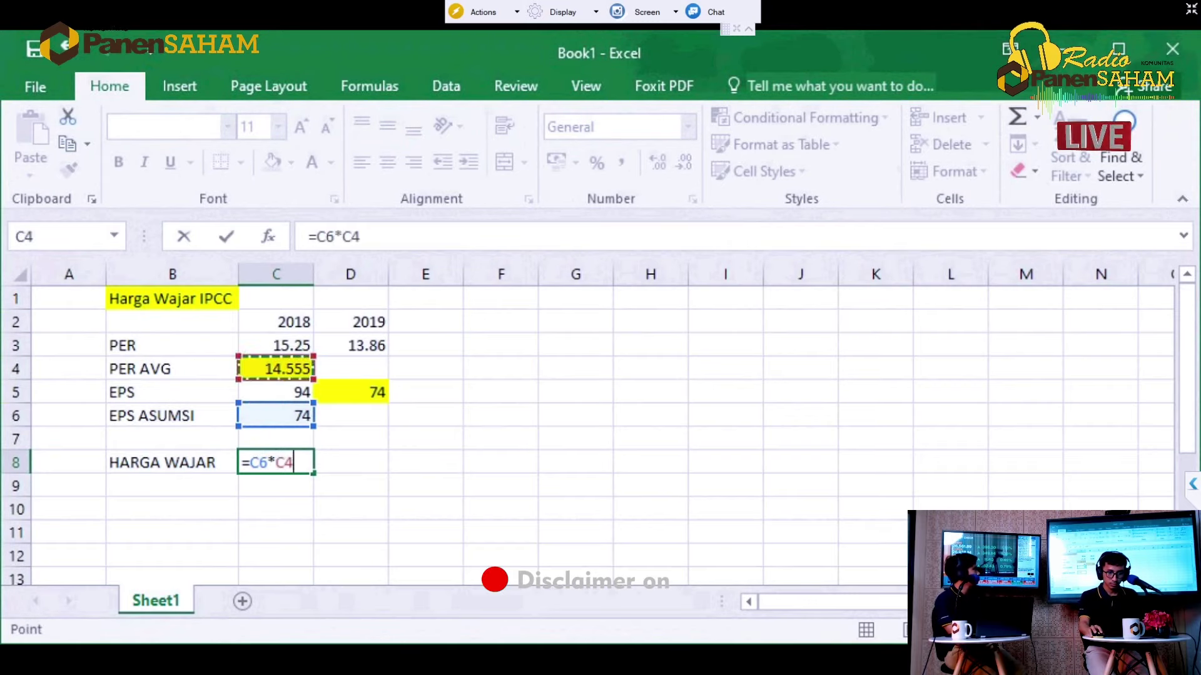
key("Return")
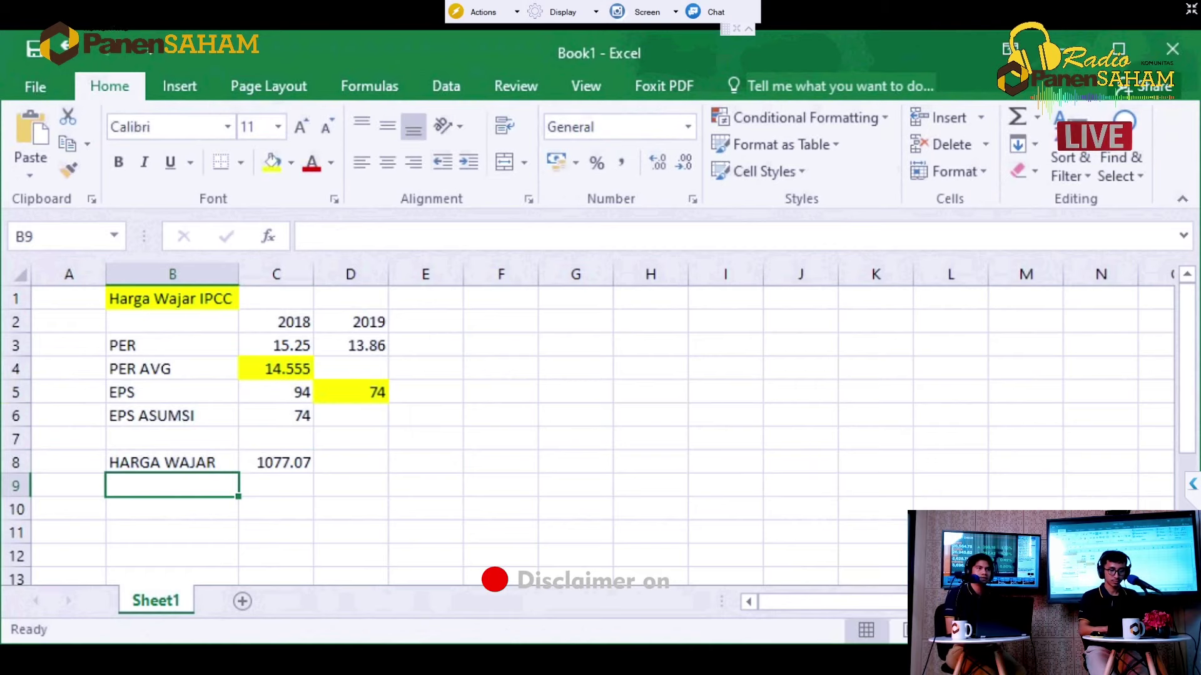
Step: Add the row label "HARGA SEKARANG" in cell B9, leaving its value in C9 empty
type("HARA")
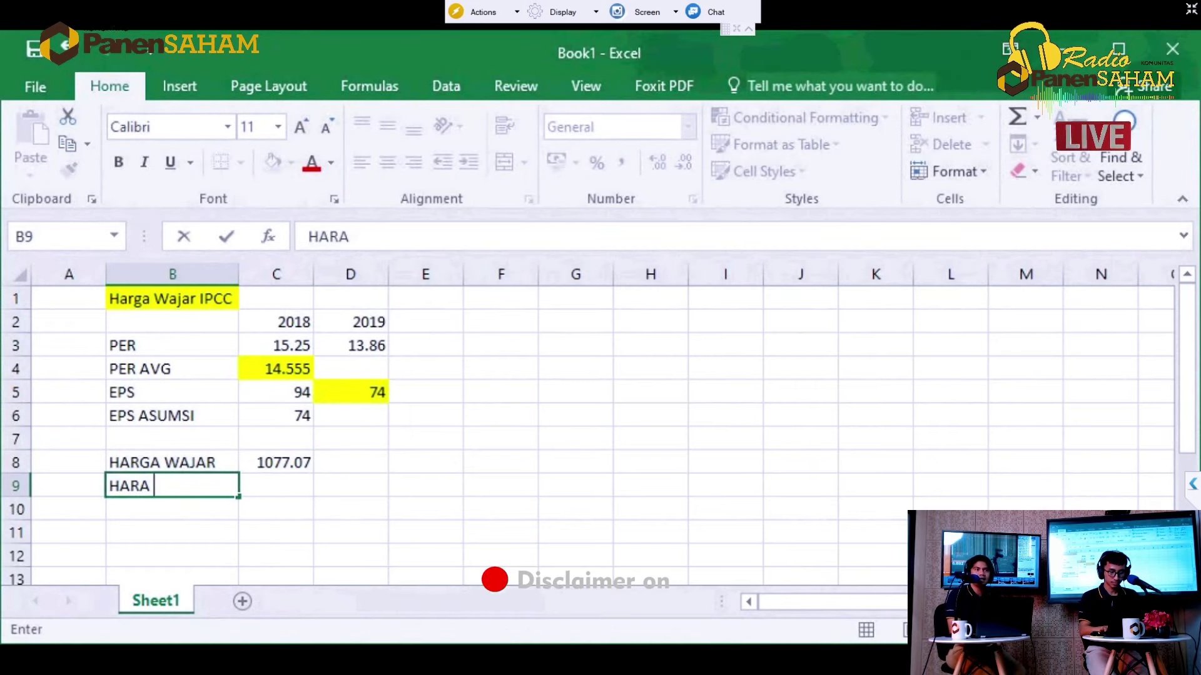
key("BackSpace")
type("GA SEKARANG")
key("Tab")
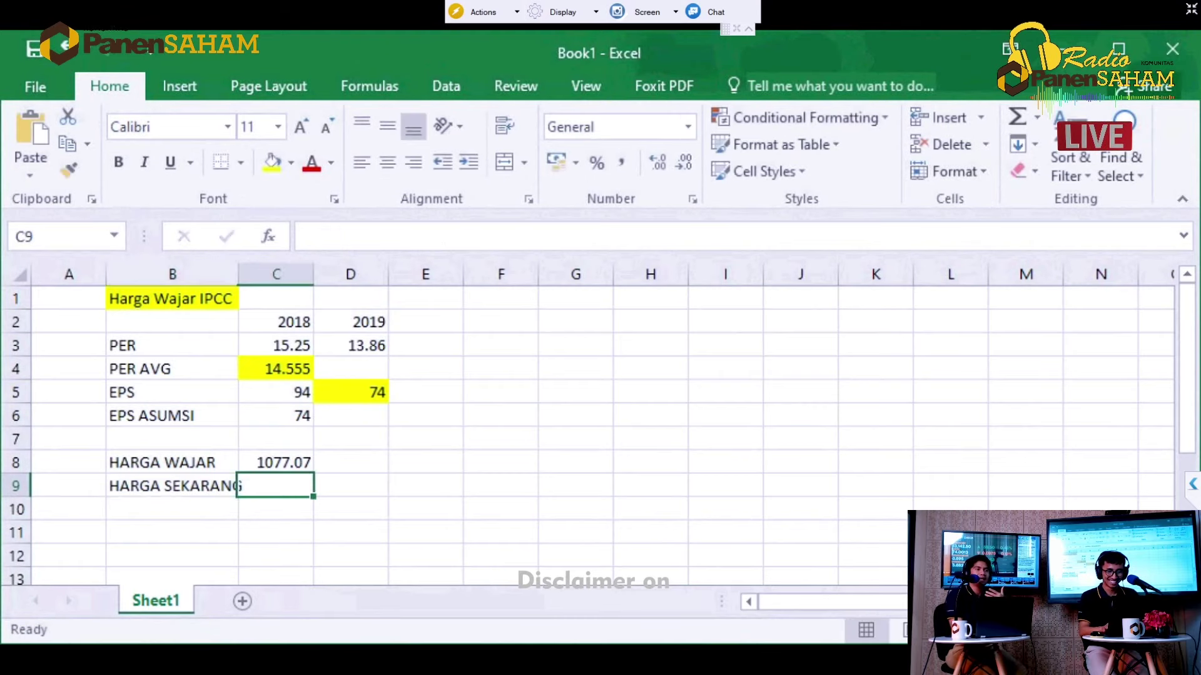
key("Return")
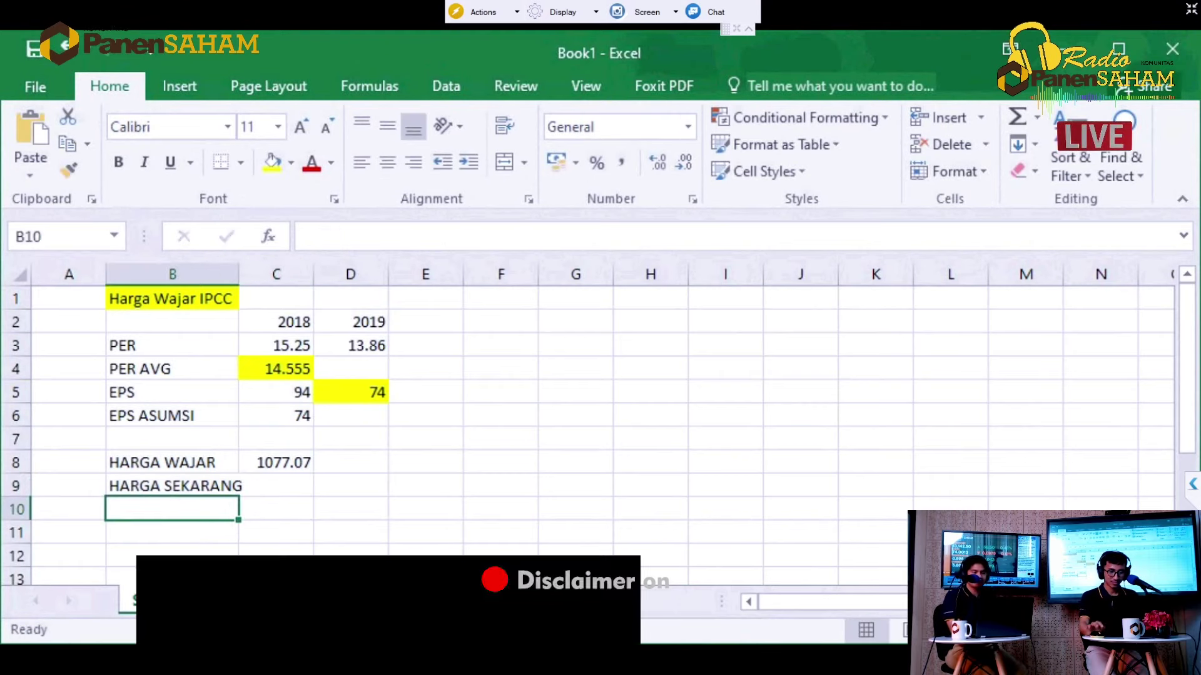
Step: Add the row label "POTENSI UP/DOWN" in cell B10 and widen column B to fit the labels
type("POTENSI")
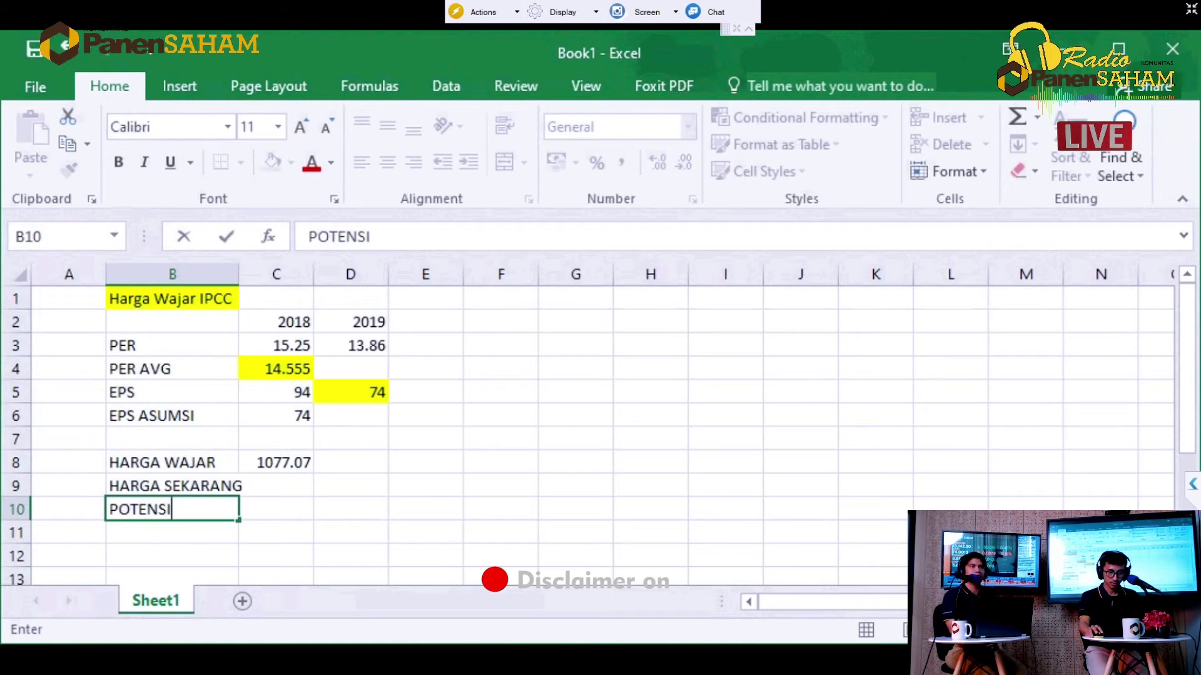
type(" UP/DOWN")
key("Tab")
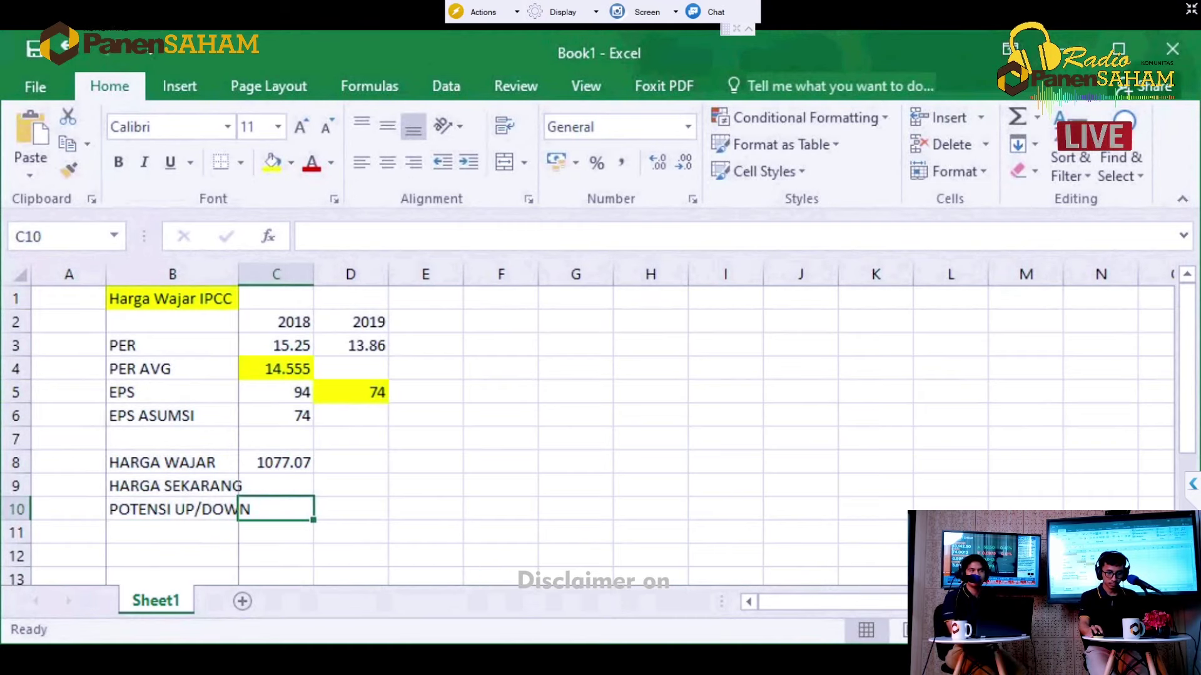
left_click_drag(239, 274, 258, 274)
Step: Calculate the upside or downside potential in cell C10 with the formula =(C8/C9)-1
left_click(295, 486)
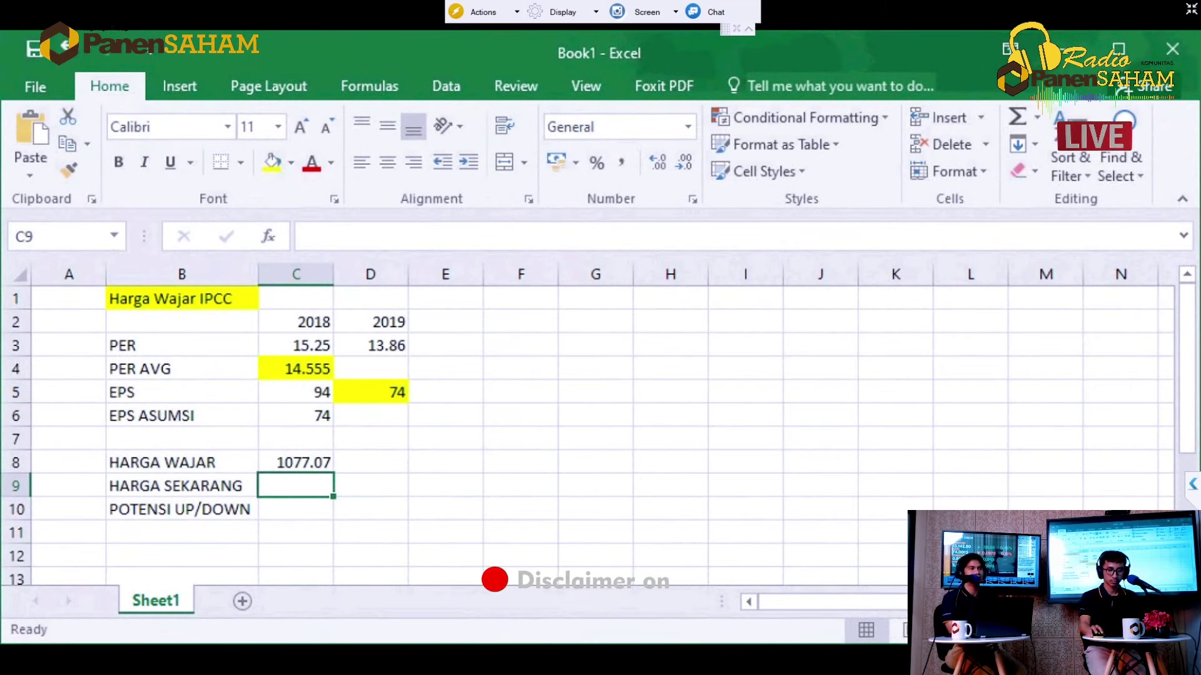
left_click(296, 509)
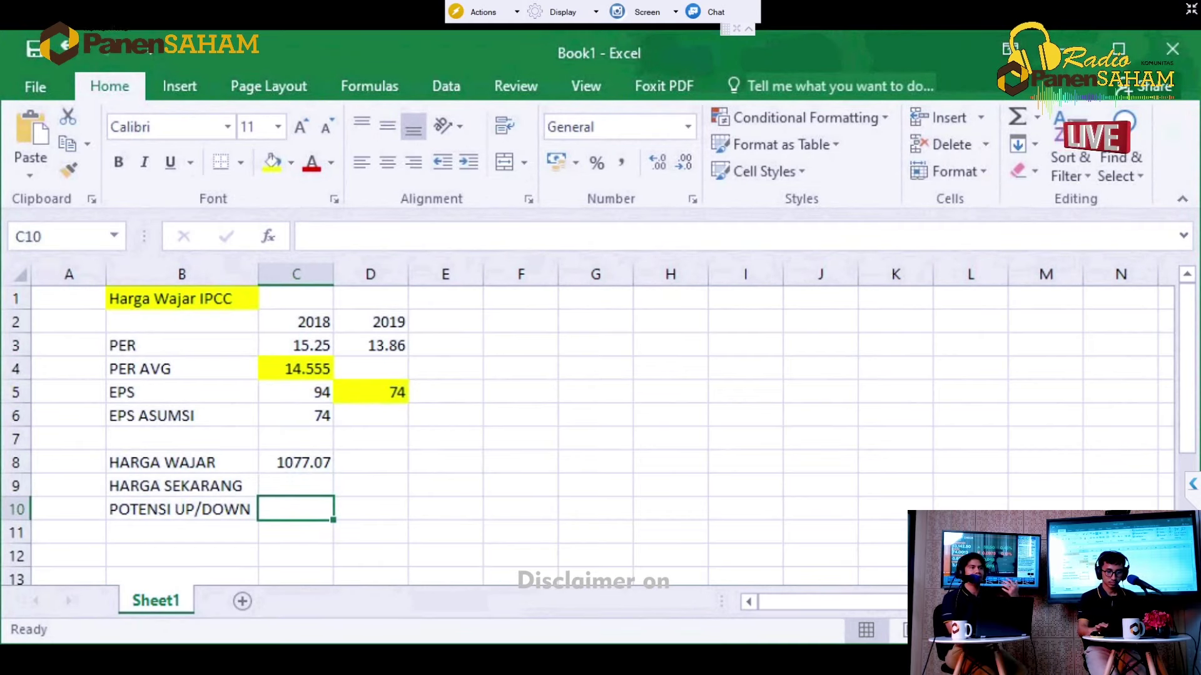
type("=")
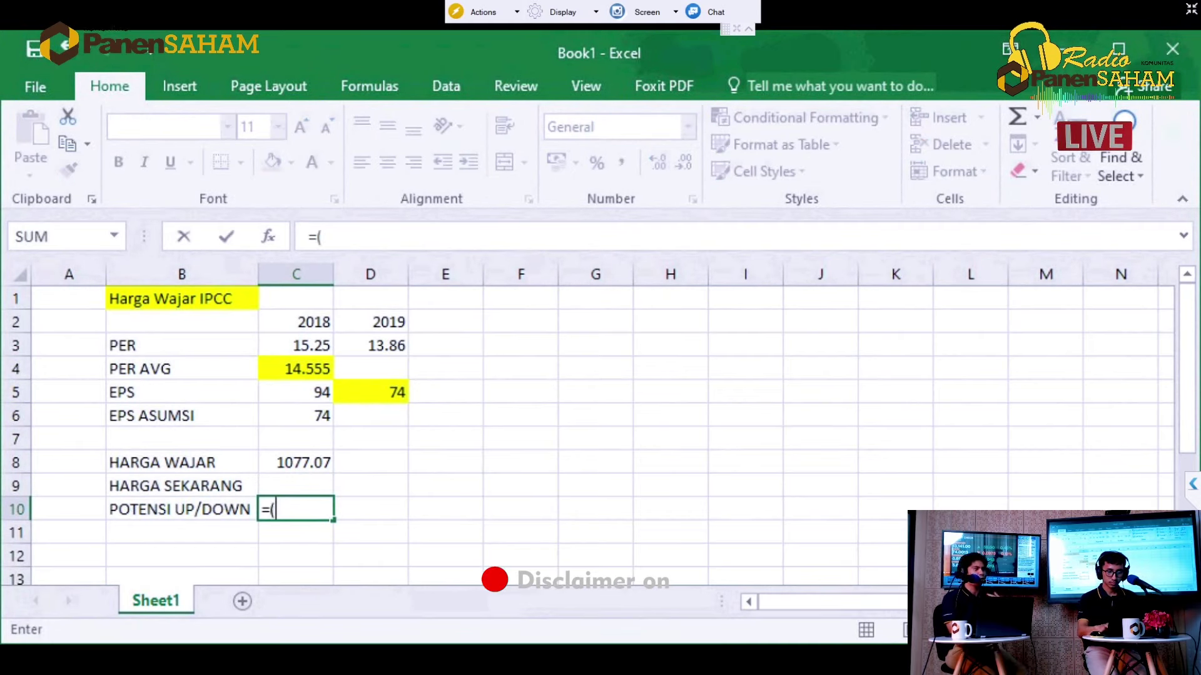
type("(")
left_click(296, 462)
type("/")
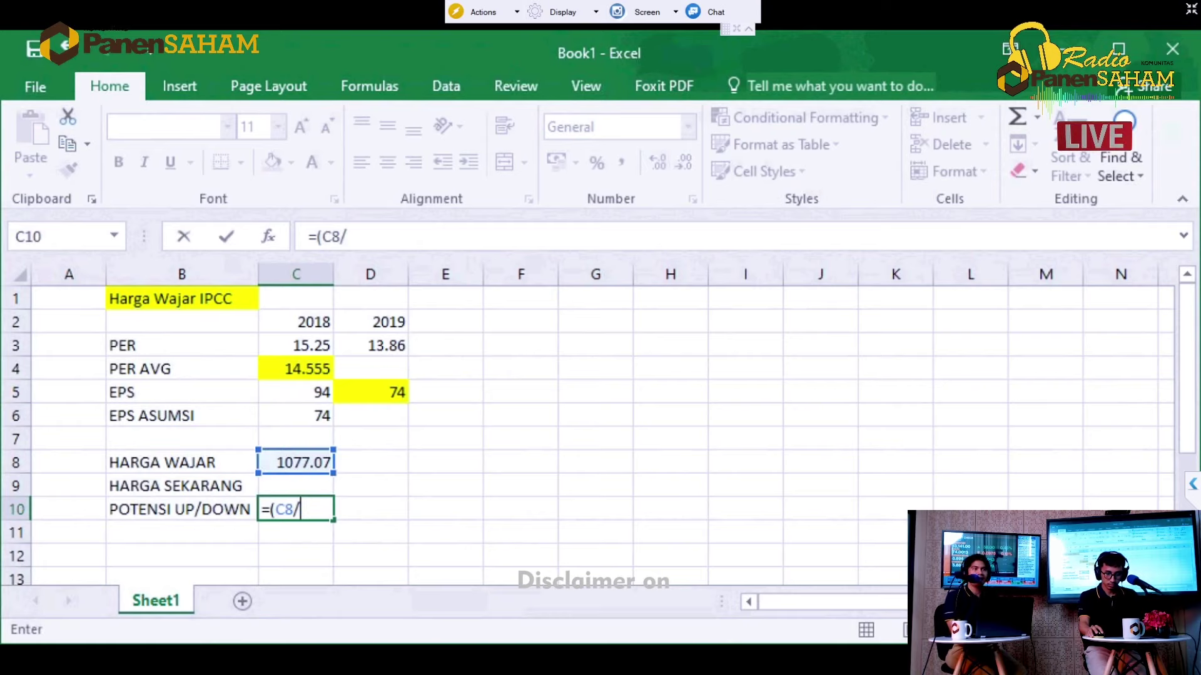
left_click(296, 486)
type(")-1")
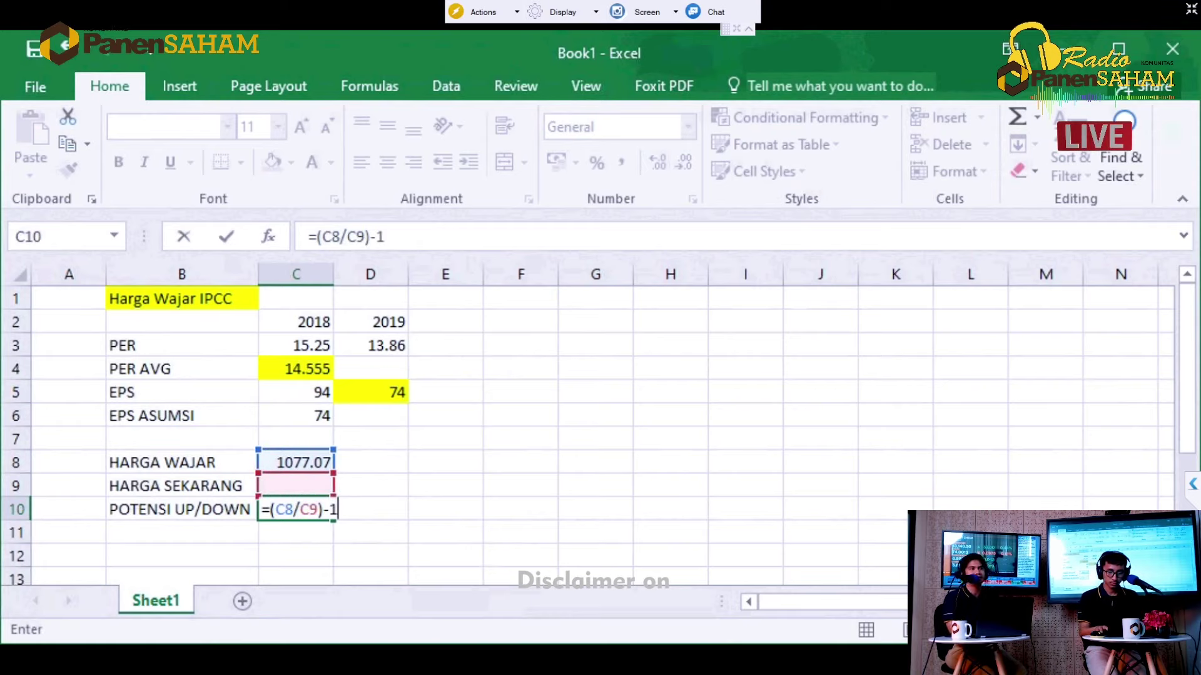
key("Return")
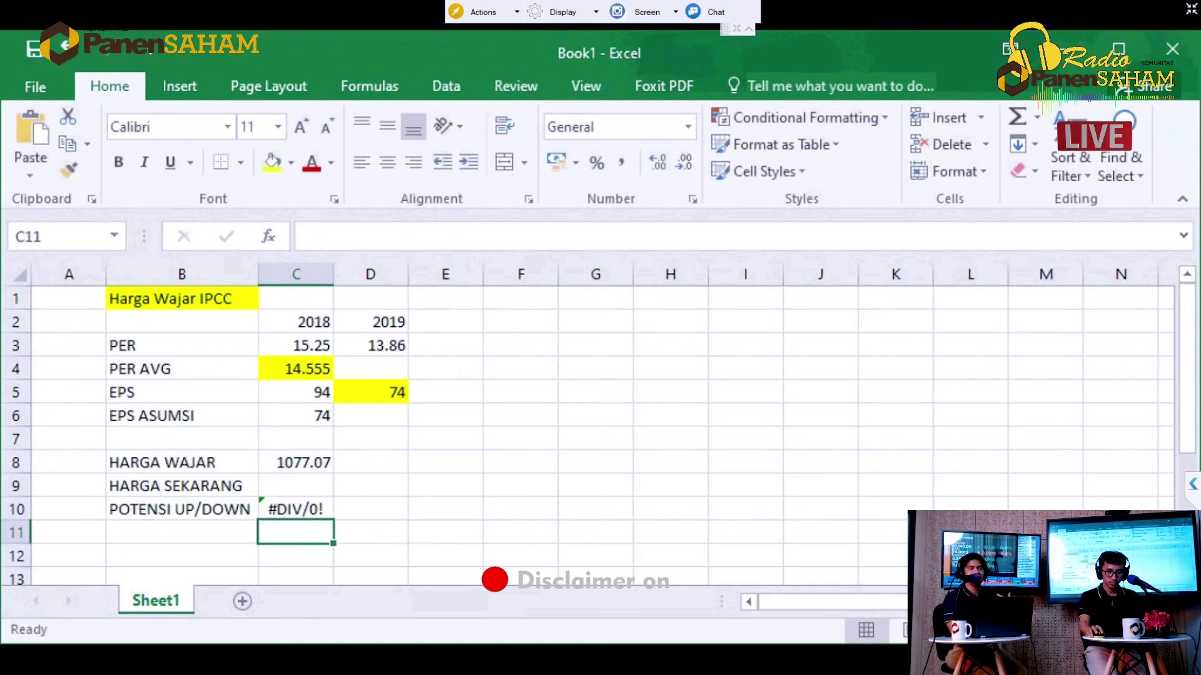
left_click(295, 509)
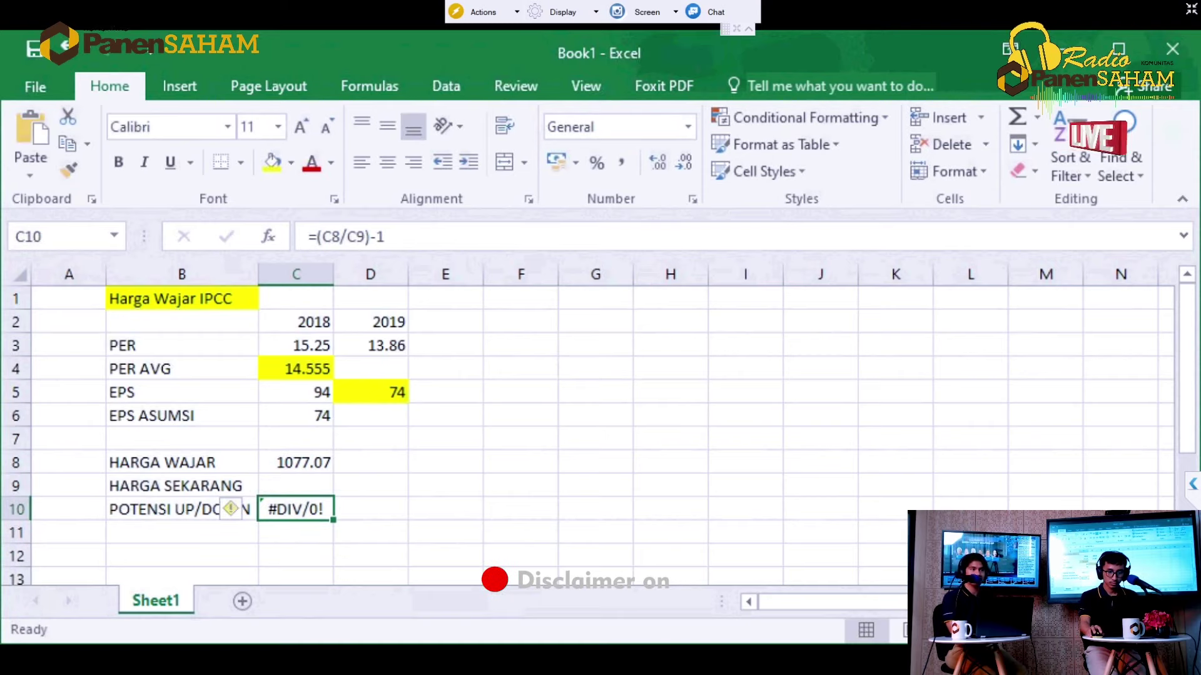
Step: Replace the PER AVG formula in cell C4 with the value 10
left_click(296, 485)
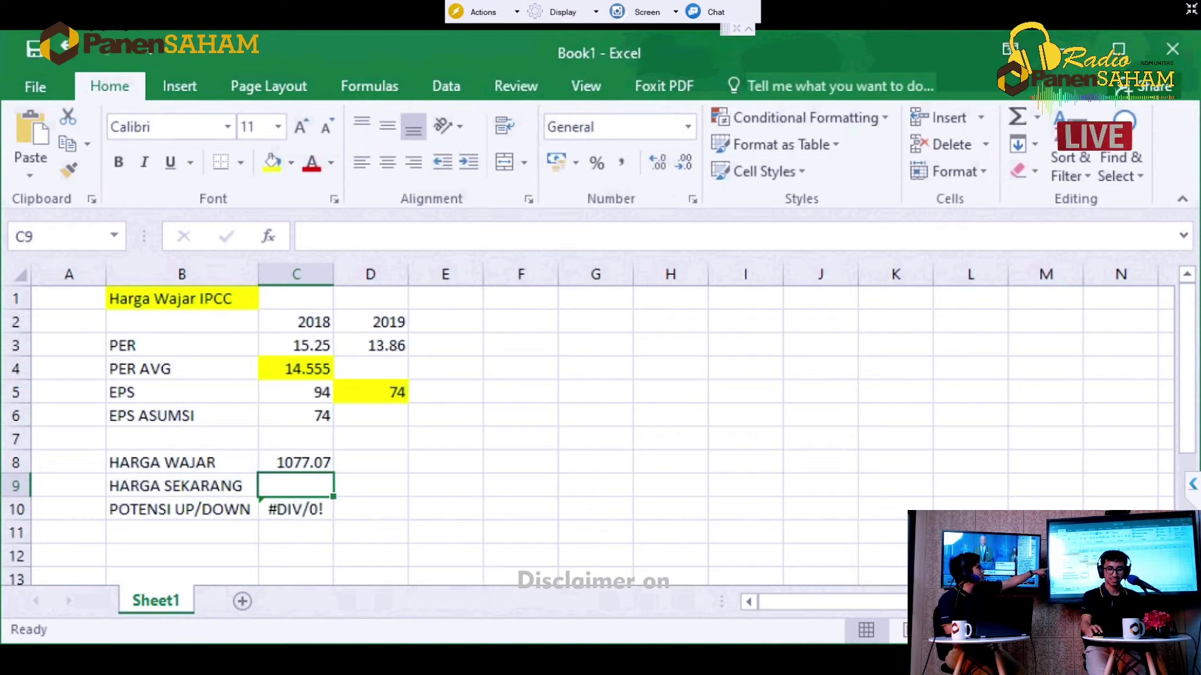
left_click(296, 368)
type("10")
key("Return")
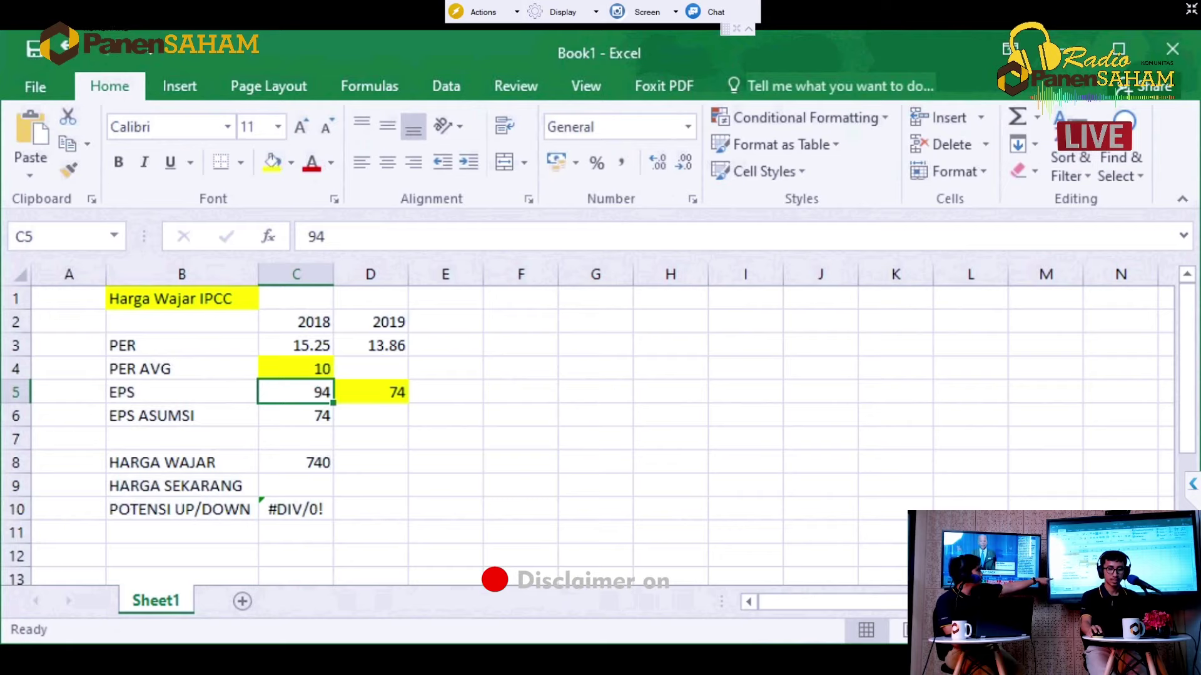
Step: Enter 438 as the HARGA SEKARANG in cell C9 and show the potential in C10 as a percentage
left_click(295, 486)
type("438")
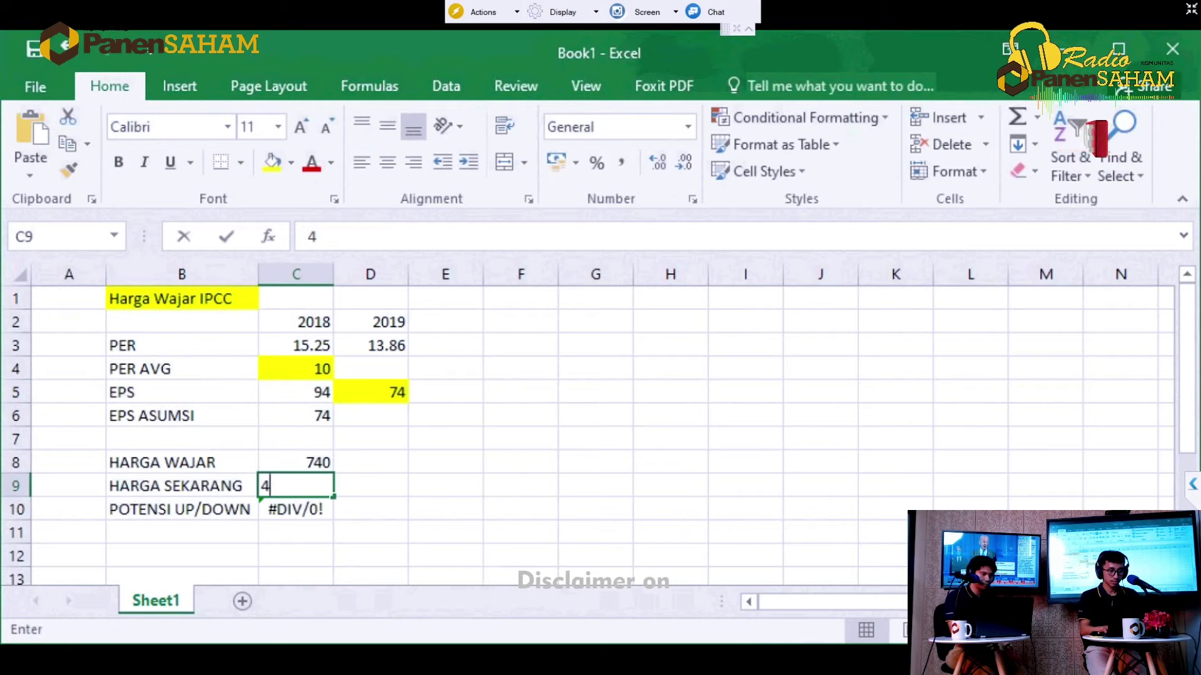
key("Return")
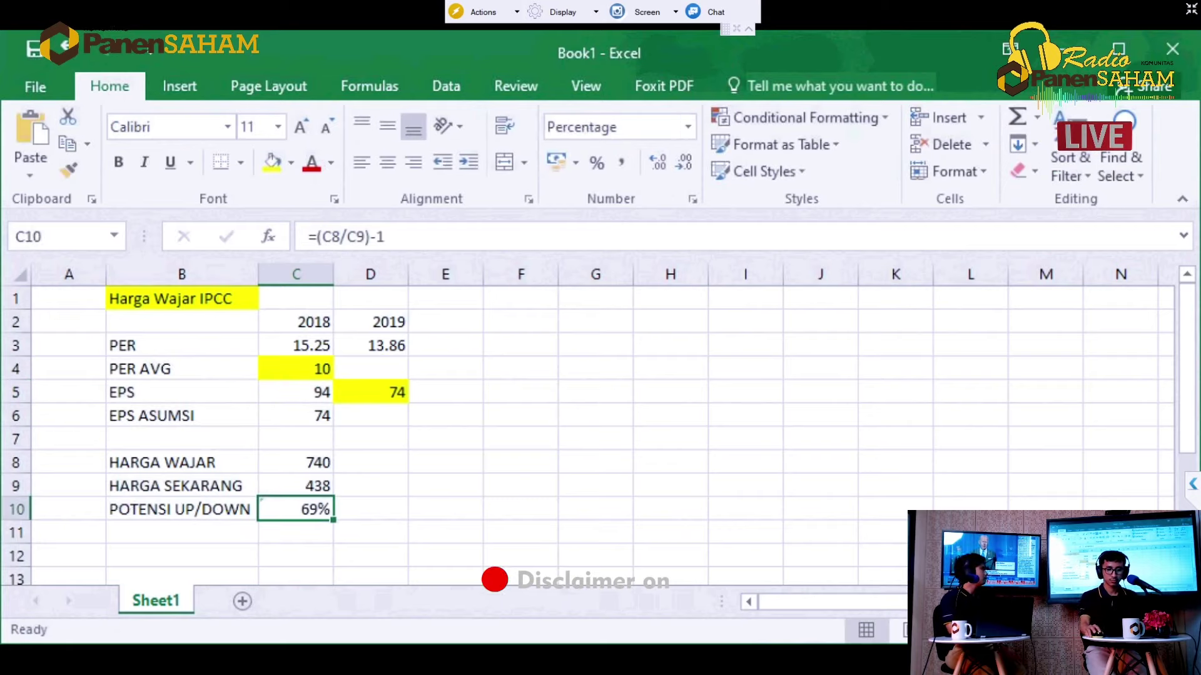
scroll(588, 431, "down", 1)
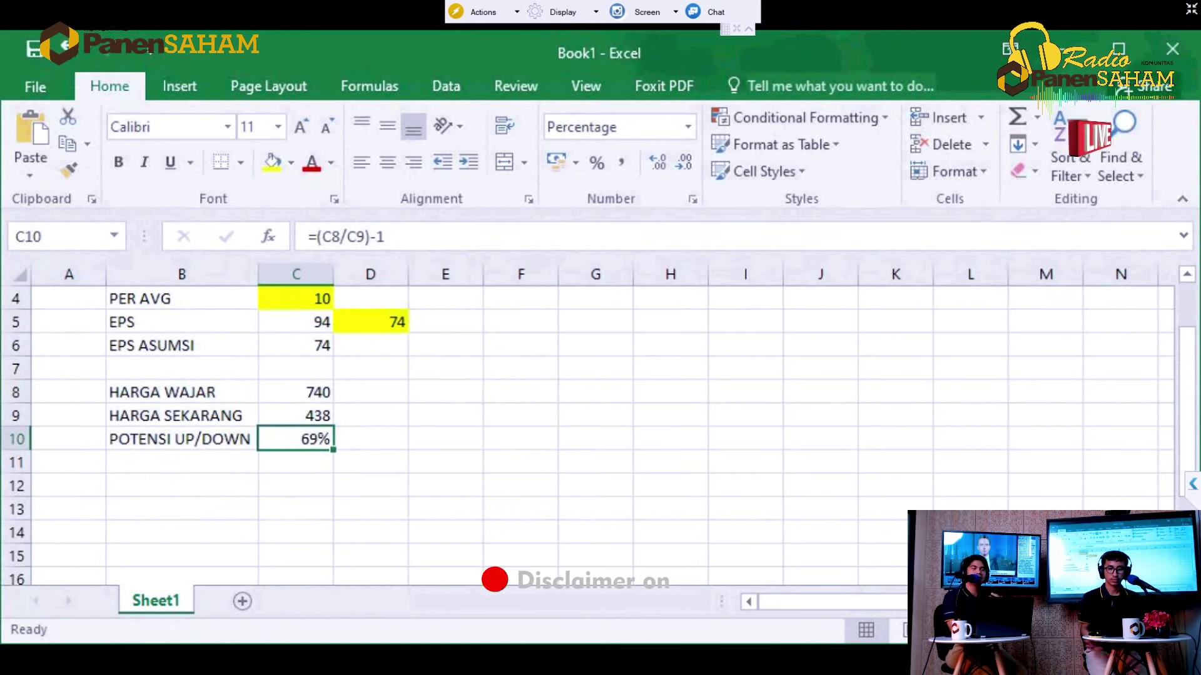
scroll(588, 431, "up", 1)
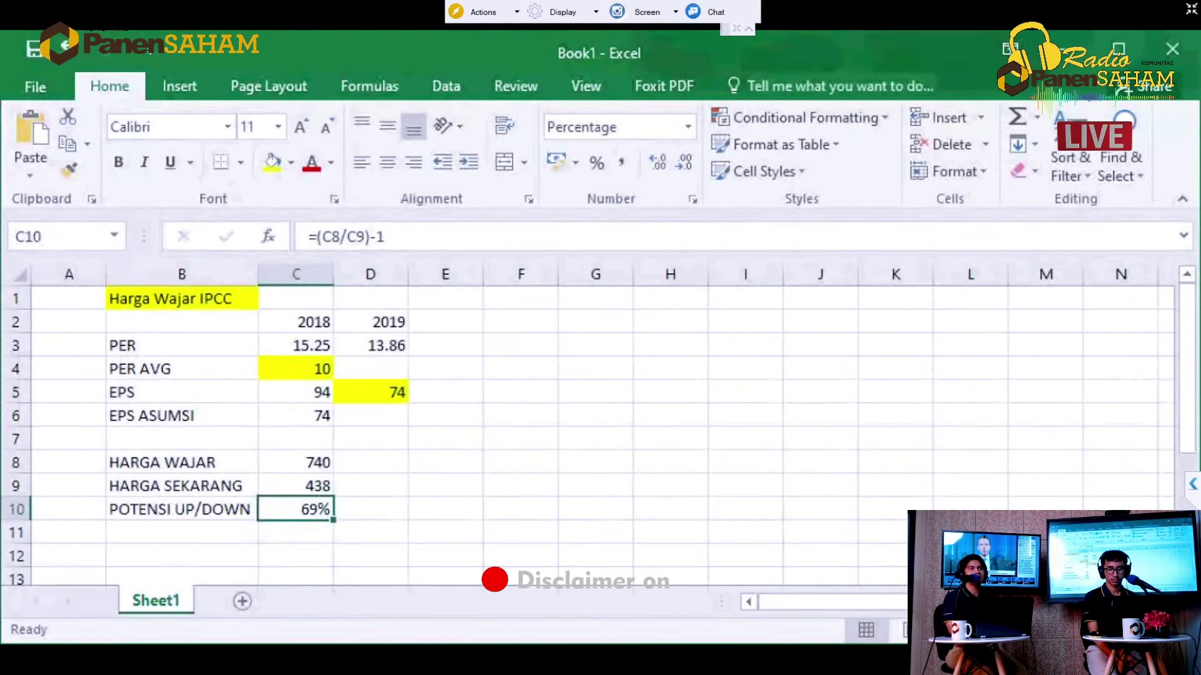